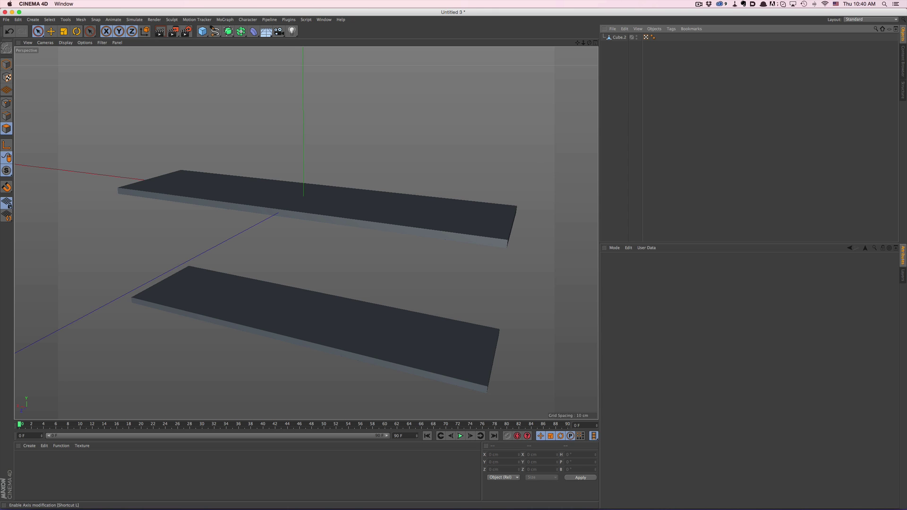
- Add the Book Generator preset from Presets > Tools & Helpers > Book Shelf – Modular to the scene
key(super+Tab)
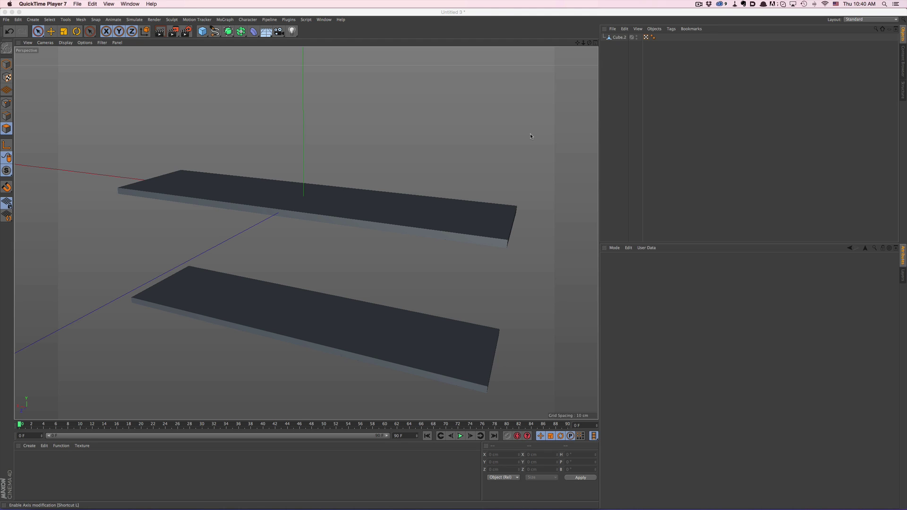
click(530, 135)
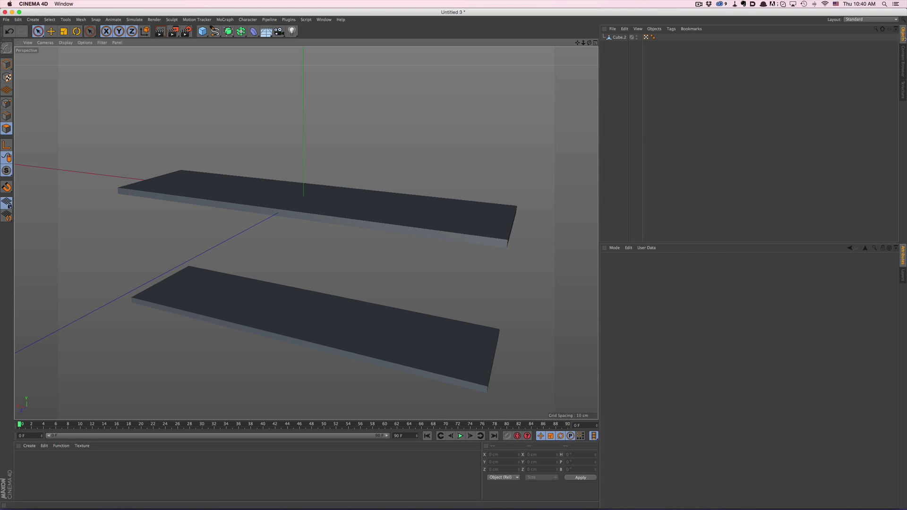
click(903, 61)
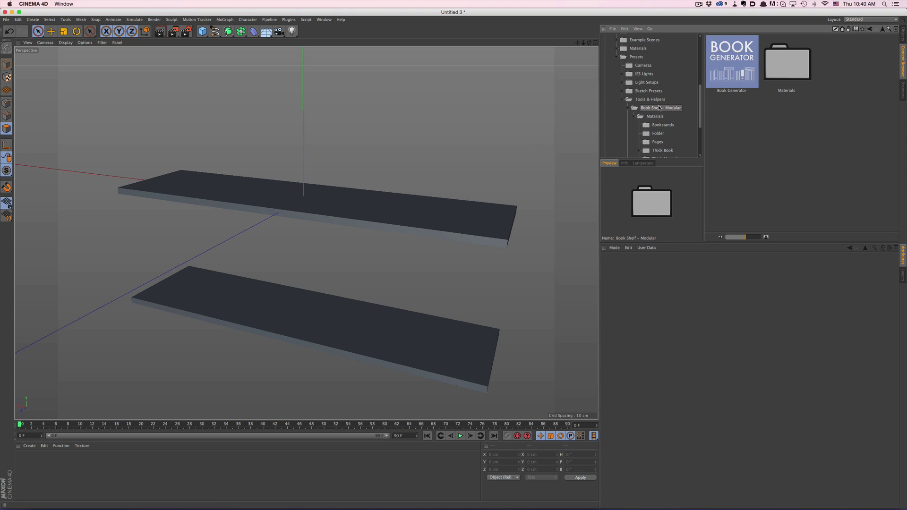
double_click(729, 59)
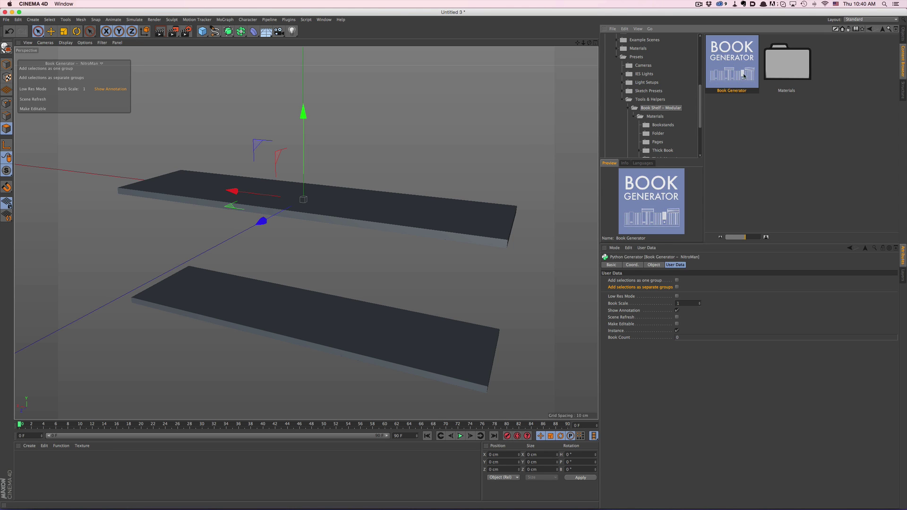
click(902, 36)
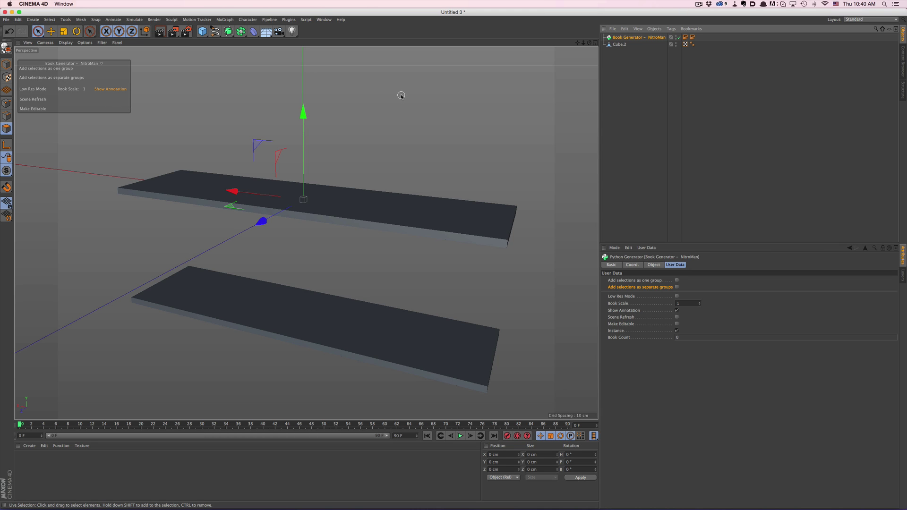
- With Cube.2 selected, generate 246 books across both shelves as one group, Selection 0
click(623, 45)
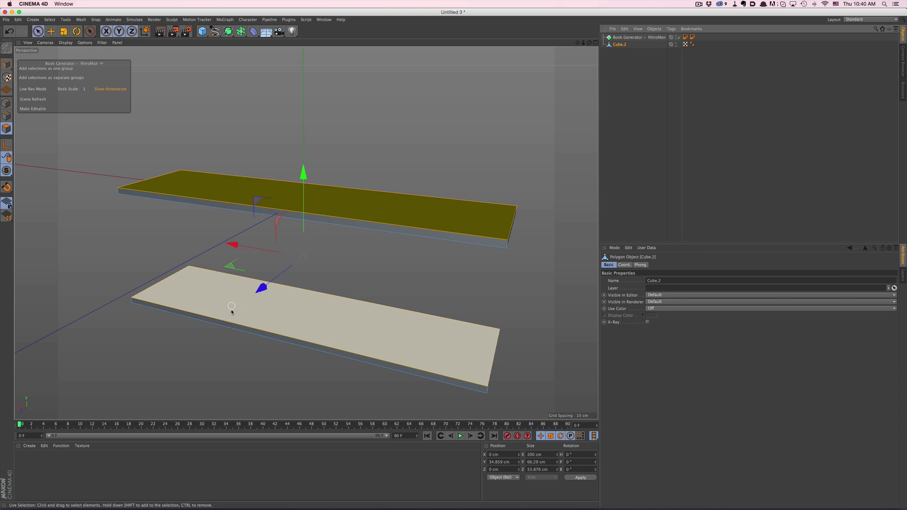
click(58, 69)
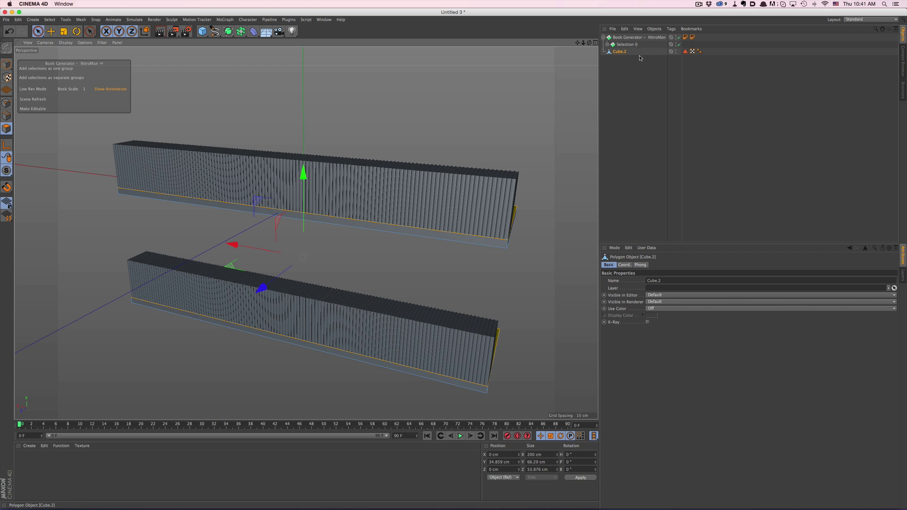
click(630, 45)
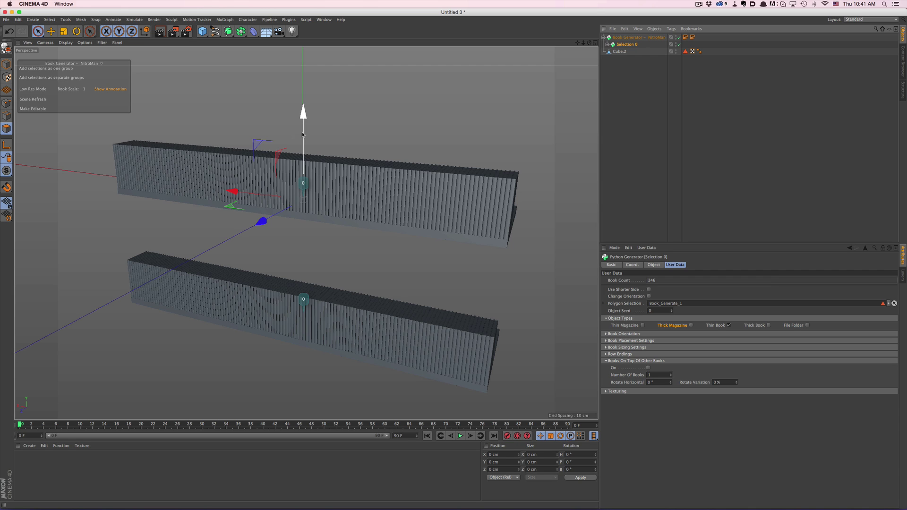
- Undo, then regenerate the books as separate groups Selection 0 and Selection 1, 123 books each
key(super+z)
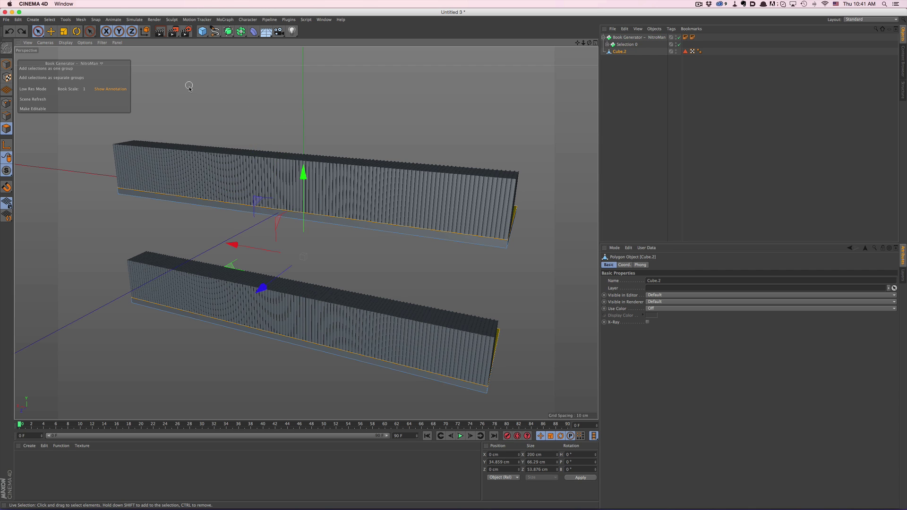
click(49, 78)
click(625, 50)
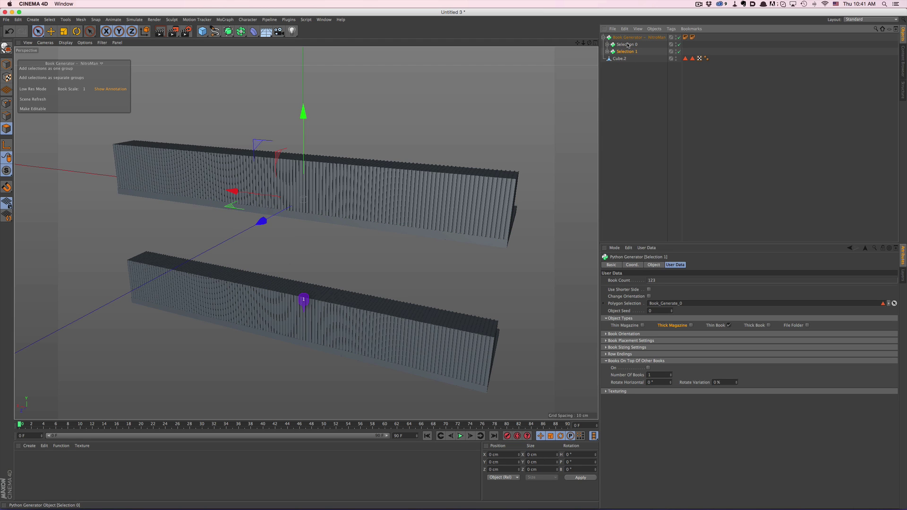
click(627, 45)
- Show Selection 0's object types and try thin and thick magazines, undoing the thick magazines
ctrl+click(621, 318)
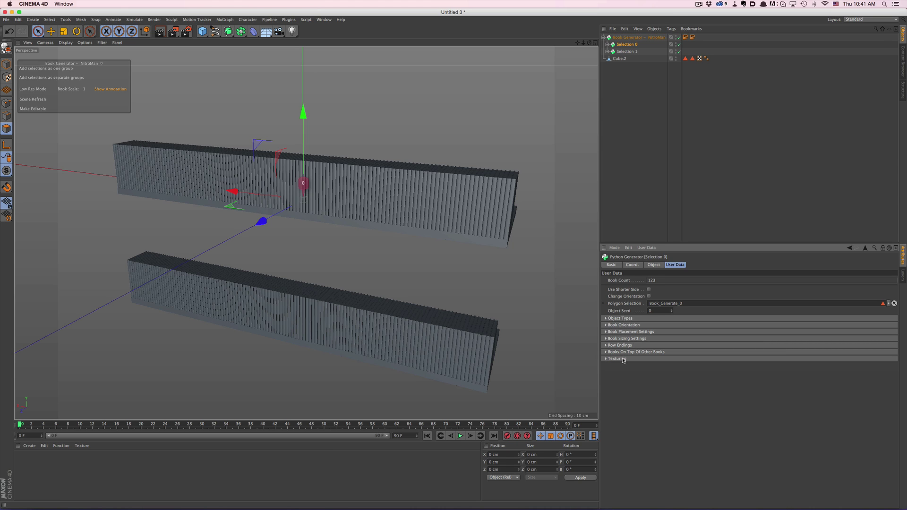
click(617, 319)
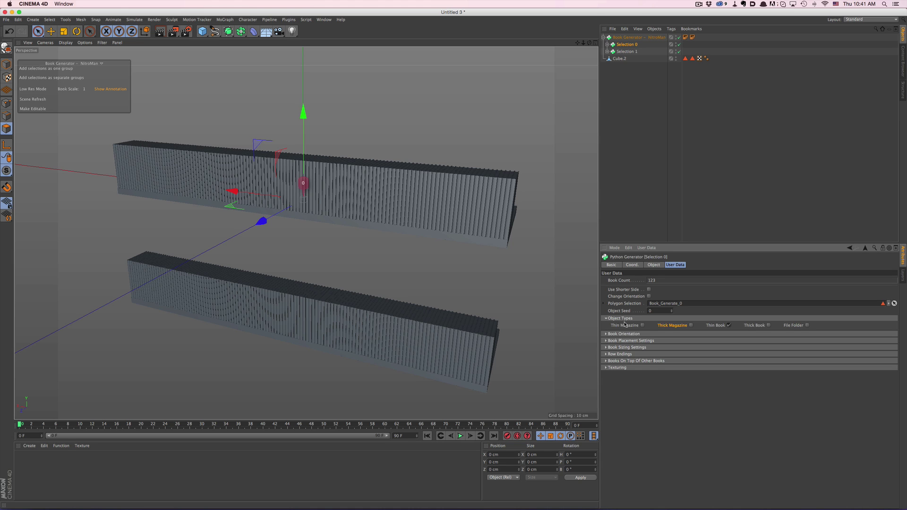
click(642, 325)
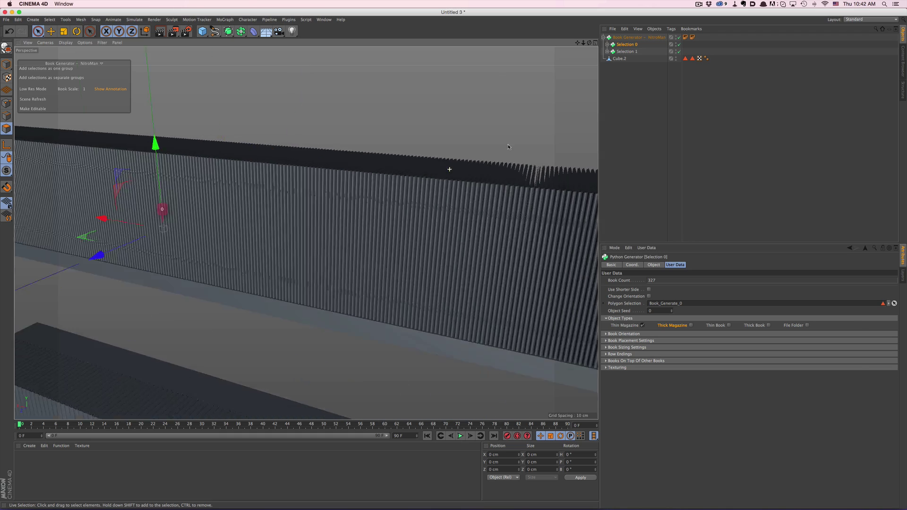
alt+drag(407, 204, 400, 237)
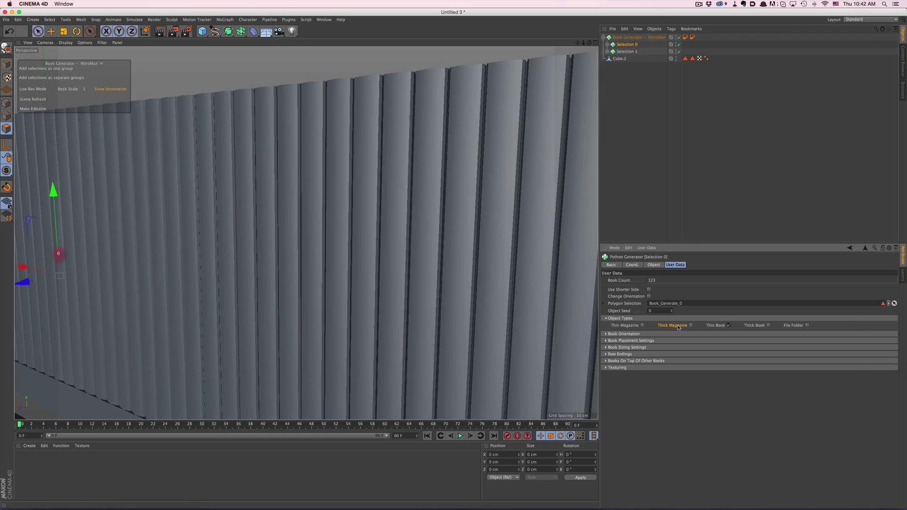
click(691, 326)
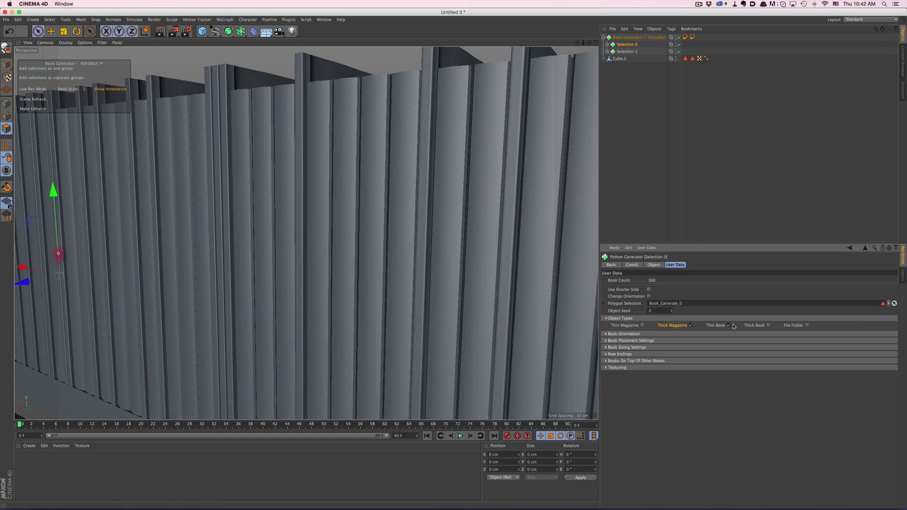
click(729, 326)
alt+right_drag(484, 231, 451, 232)
alt+drag(451, 233, 433, 265)
alt+drag(408, 232, 395, 235)
key(super+z)
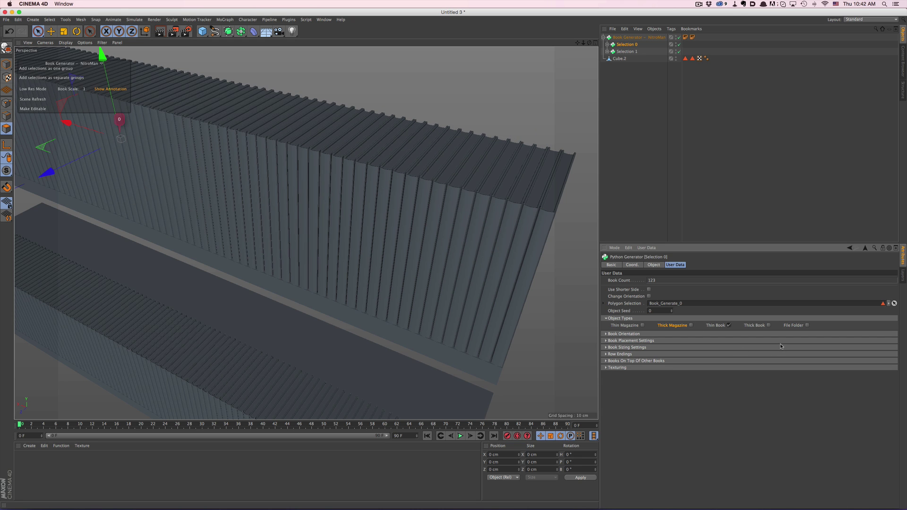
- Try thick books and file folders, ending with only thin and thick books (77 books)
click(769, 325)
click(729, 325)
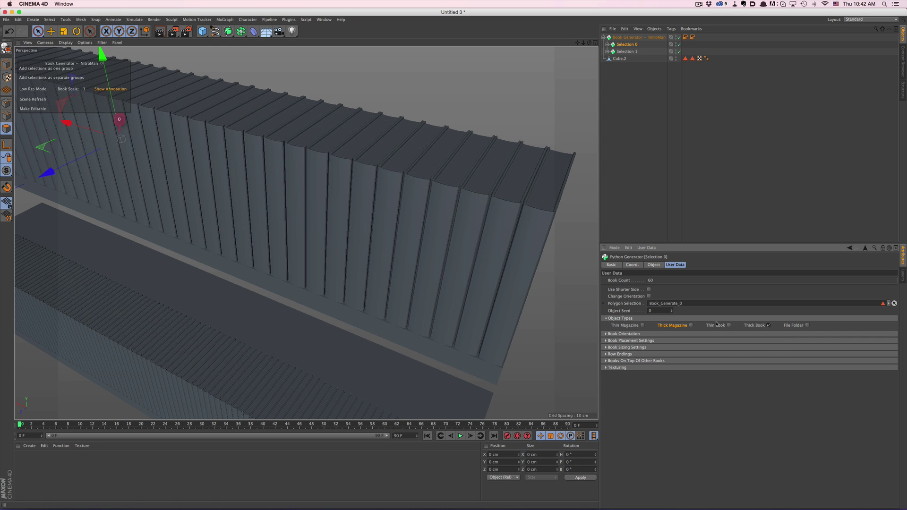
alt+drag(481, 238, 472, 222)
click(806, 325)
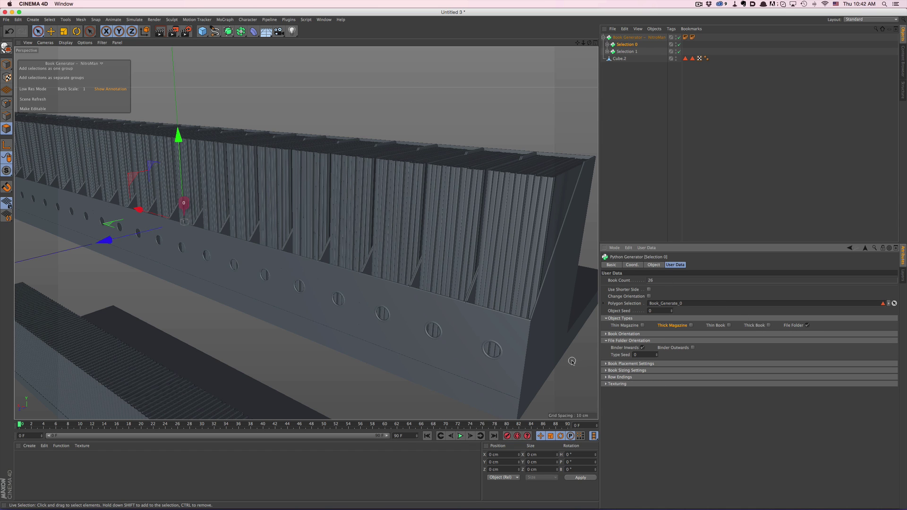
click(729, 325)
click(769, 326)
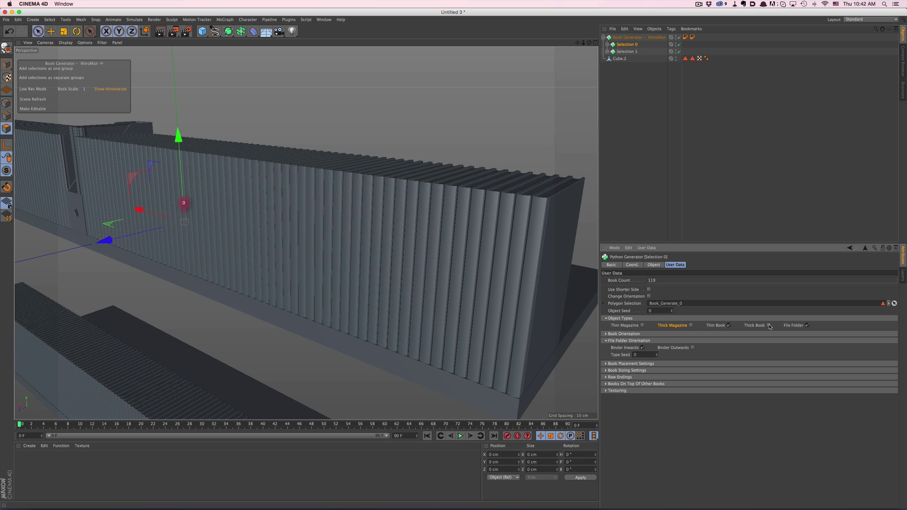
click(807, 325)
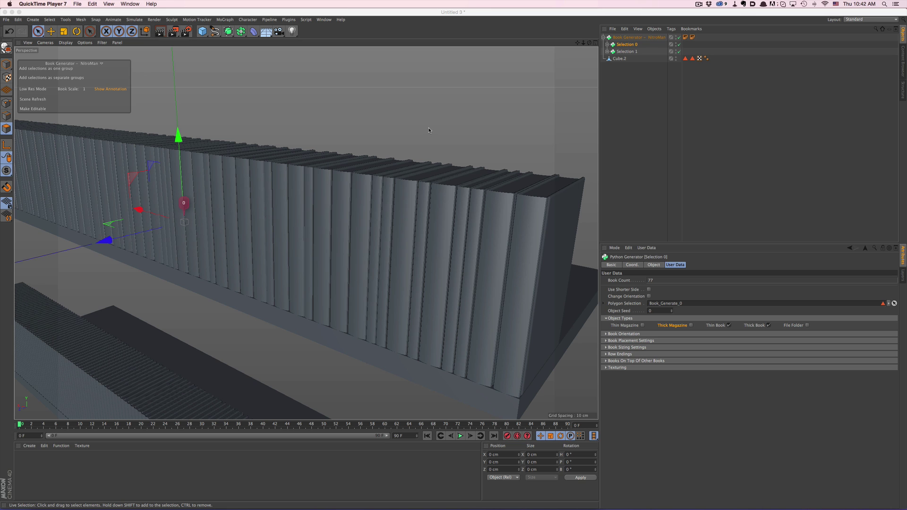
alt+drag(428, 131, 425, 208)
- Preview Spine Inwards, Spine Top and Spine Bottom, leaving only Spine Outwards checked
click(631, 334)
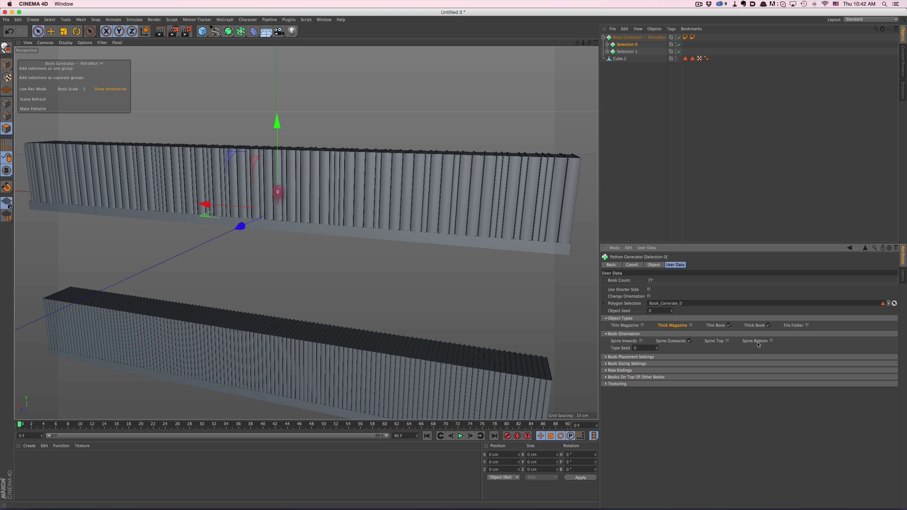
alt+drag(540, 228, 472, 208)
click(641, 341)
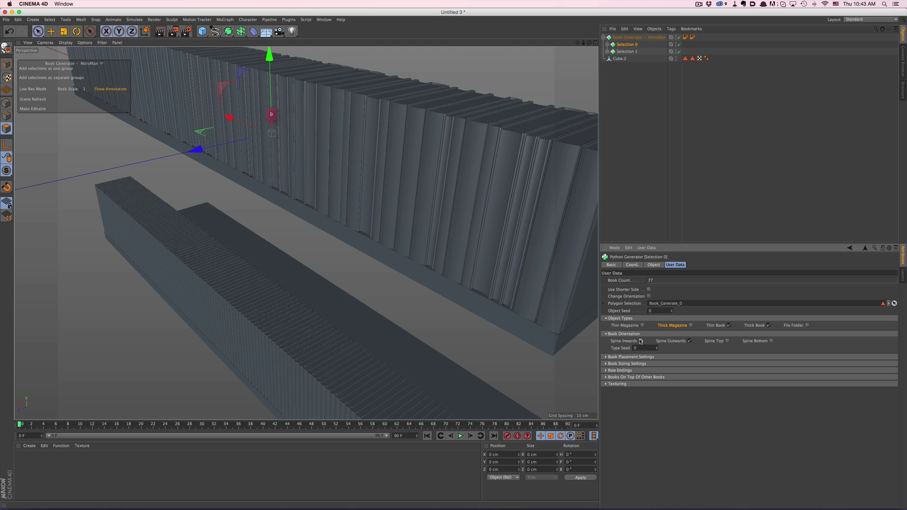
click(641, 341)
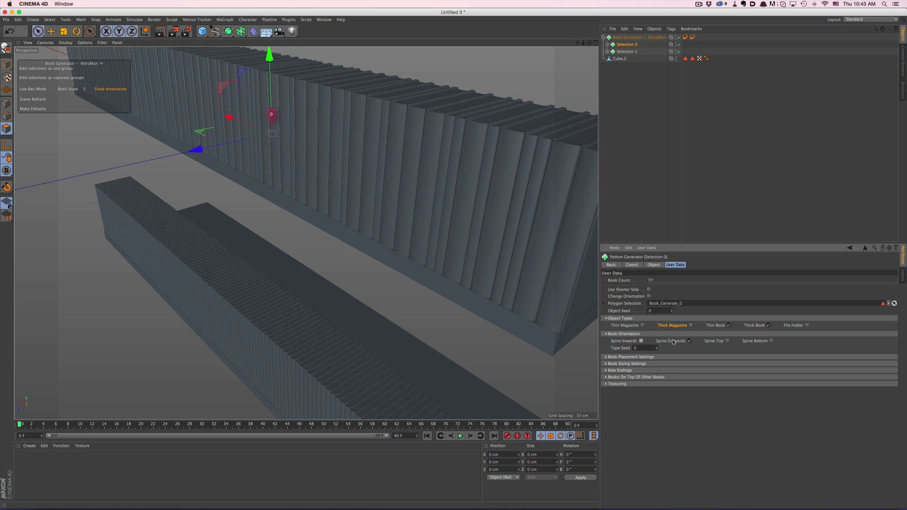
click(727, 342)
click(727, 341)
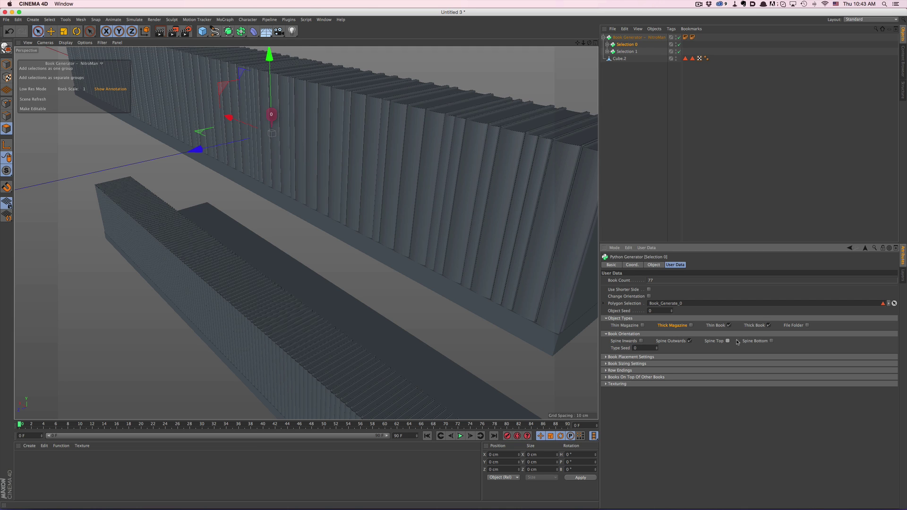
click(772, 341)
click(772, 341)
scroll(522, 217, up, 5)
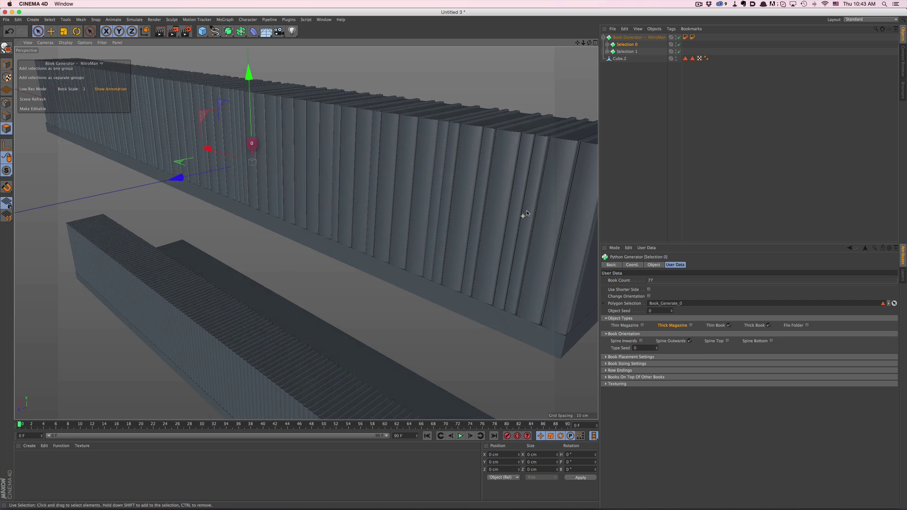
scroll(536, 207, down, 5)
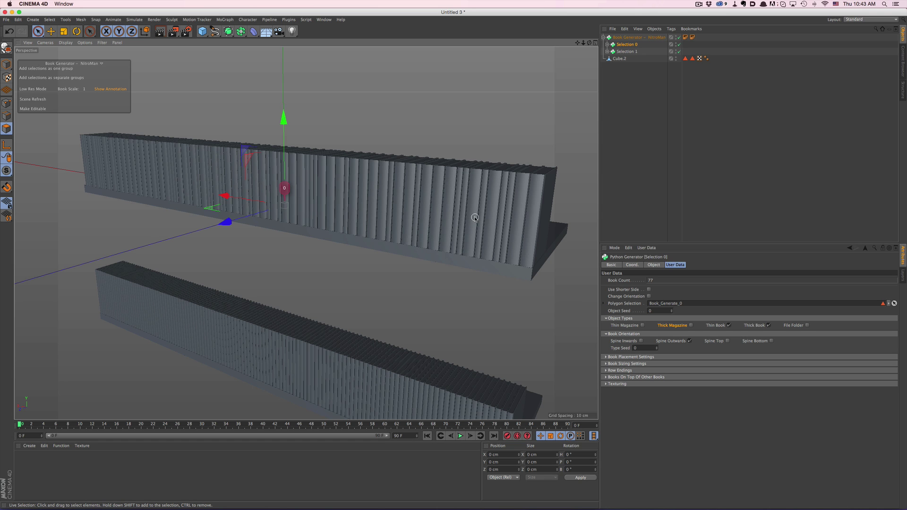
click(623, 356)
- Turn on Slant and set book spacing to 6% with 15% spacing variation
click(620, 334)
click(618, 318)
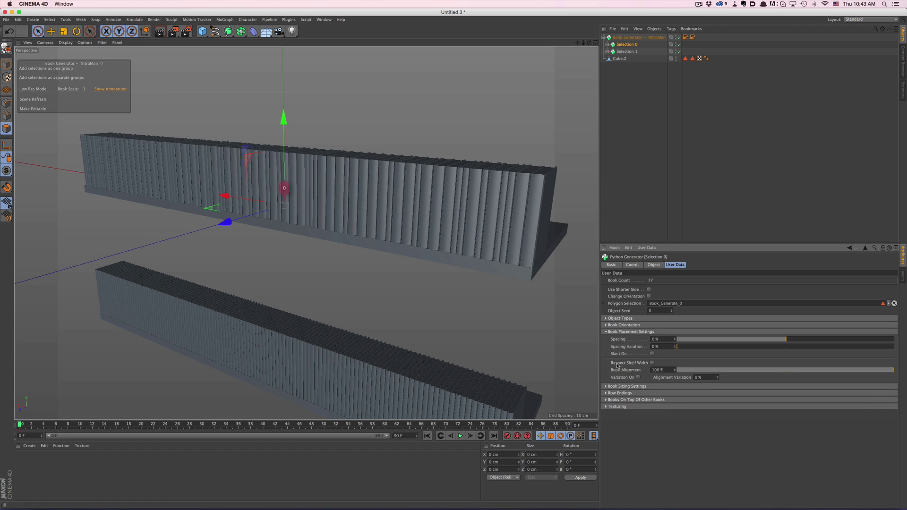
alt+drag(485, 228, 453, 239)
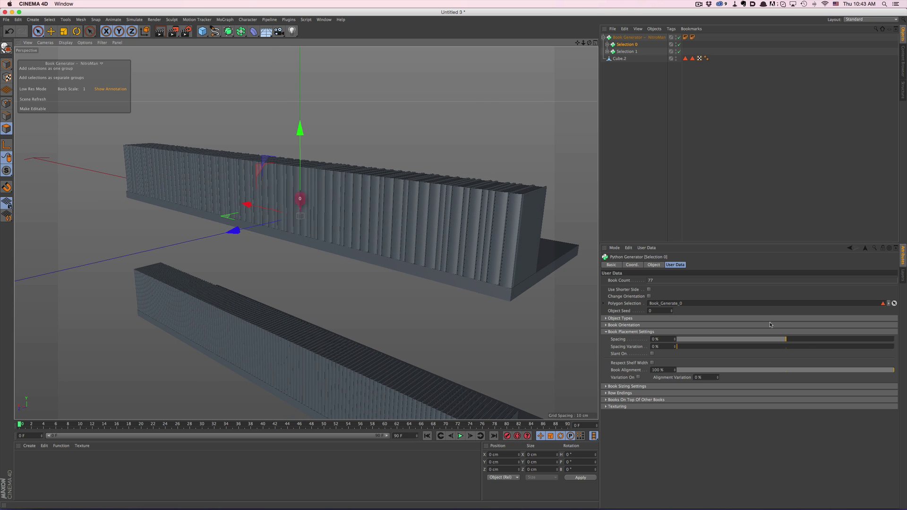
drag(784, 340, 760, 338)
key(ctrl+z)
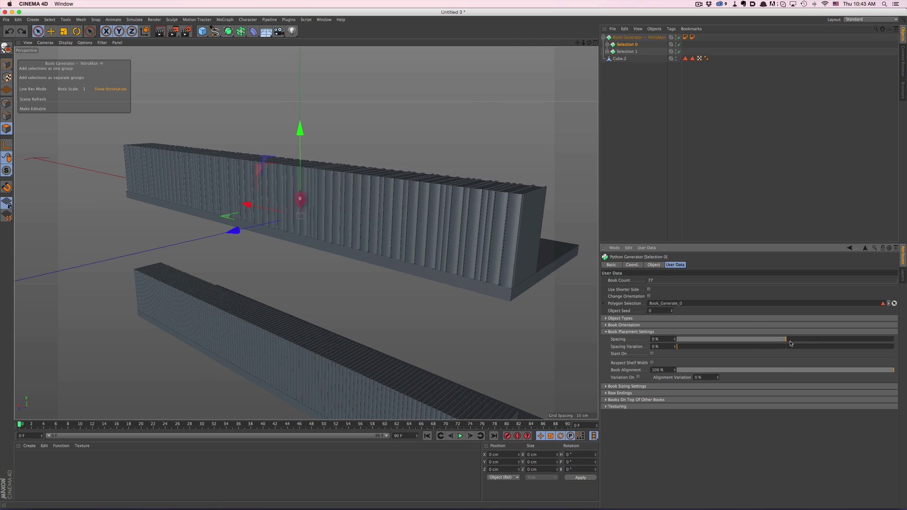
click(652, 354)
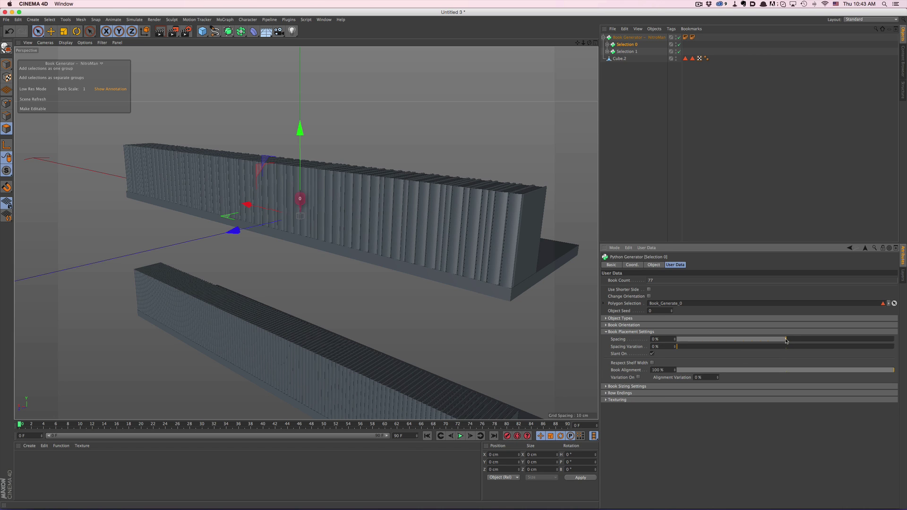
drag(786, 340, 814, 340)
alt+drag(446, 214, 466, 214)
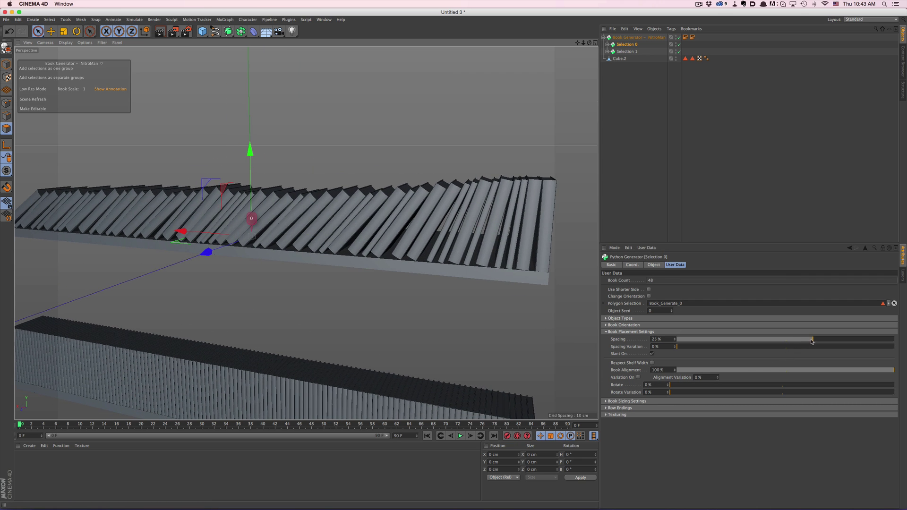
drag(812, 341, 792, 341)
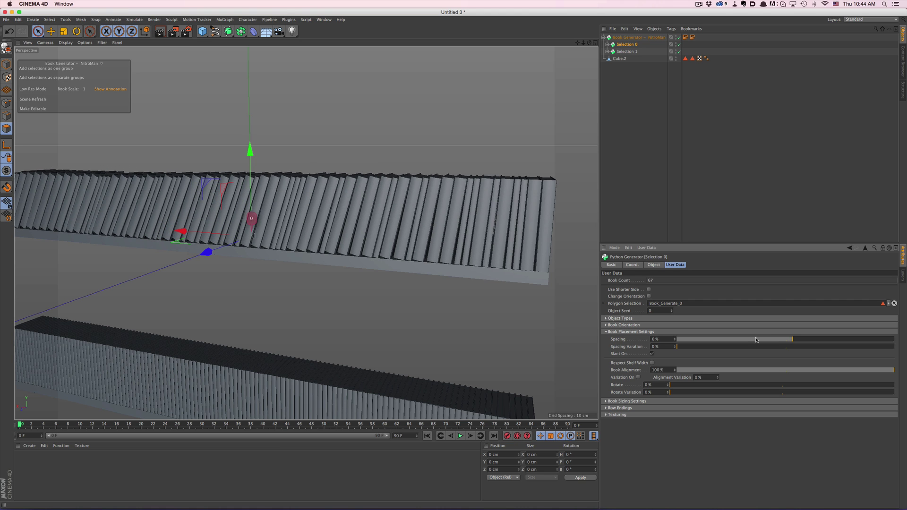
drag(679, 347, 709, 350)
- Lower book alignment to about 6% and turn on alignment variation at 50%
scroll(399, 216, down, 5)
alt+drag(392, 217, 444, 217)
alt+drag(574, 216, 364, 260)
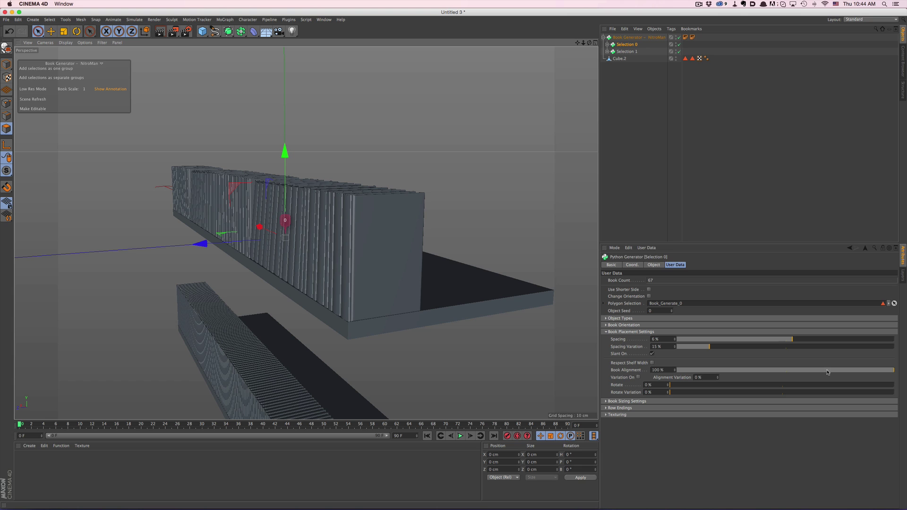
drag(827, 372, 786, 372)
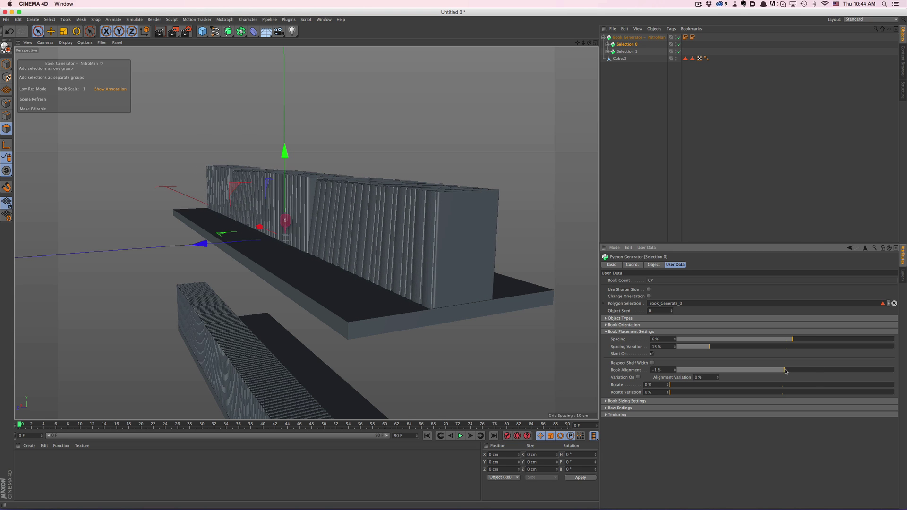
mouse_move(786, 372)
mouse_down()
mouse_move(902, 373)
mouse_move(786, 372)
mouse_up()
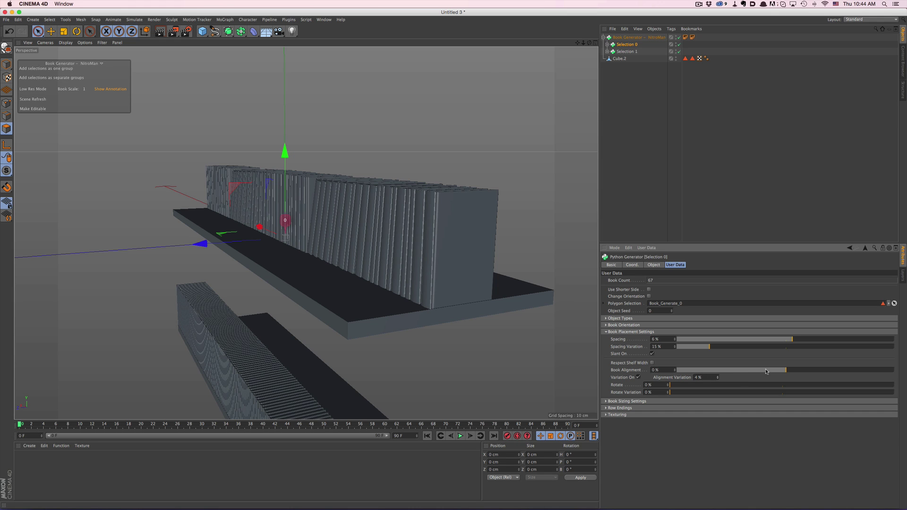
drag(786, 372, 793, 372)
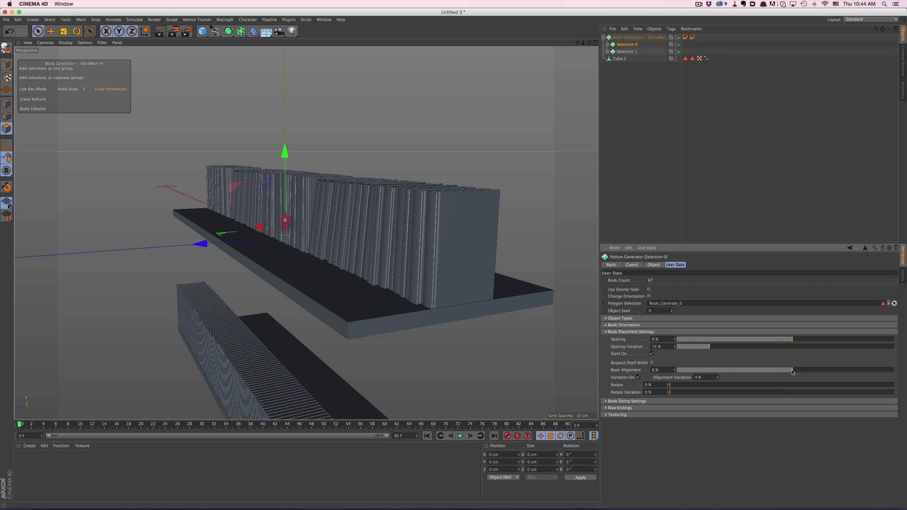
drag(717, 378, 724, 358)
click(717, 379)
click(717, 378)
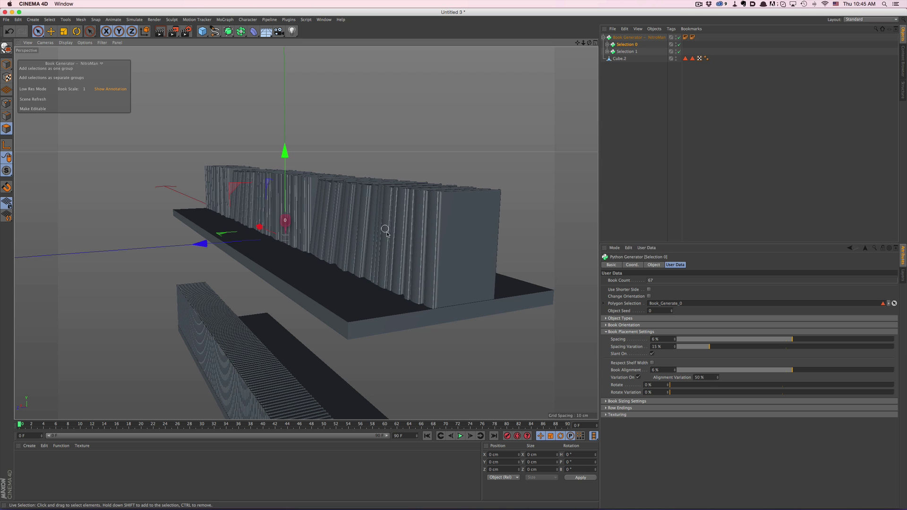
- Give the top-shelf books 6% Rotate and 16% Rotate Variation
alt+drag(384, 229, 380, 196)
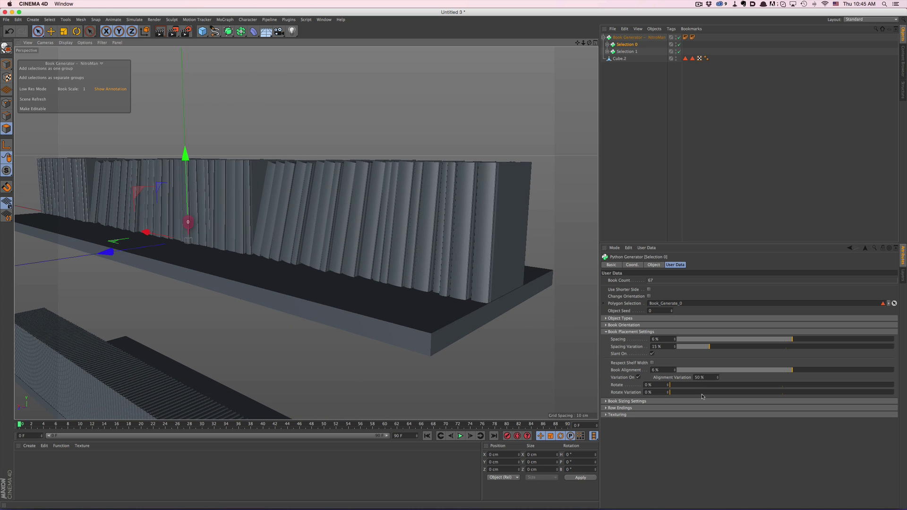
alt+drag(455, 216, 427, 223)
click(676, 385)
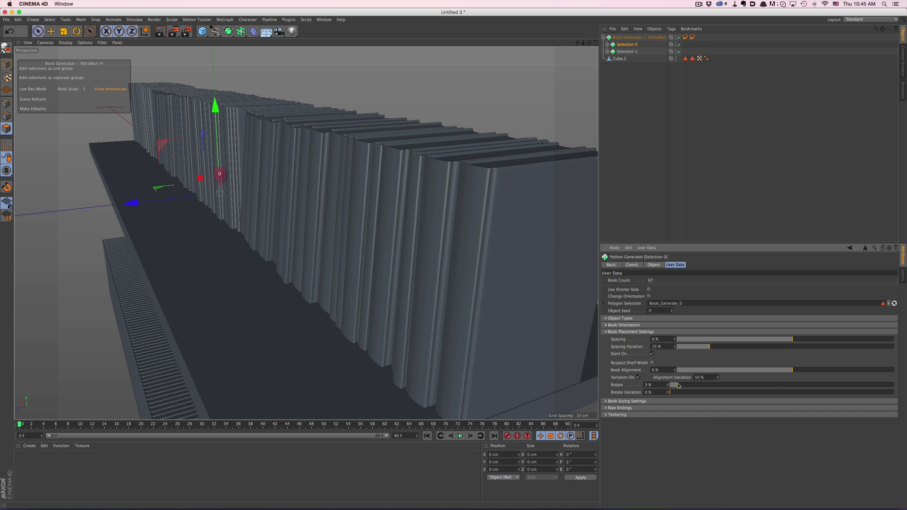
drag(678, 385, 684, 386)
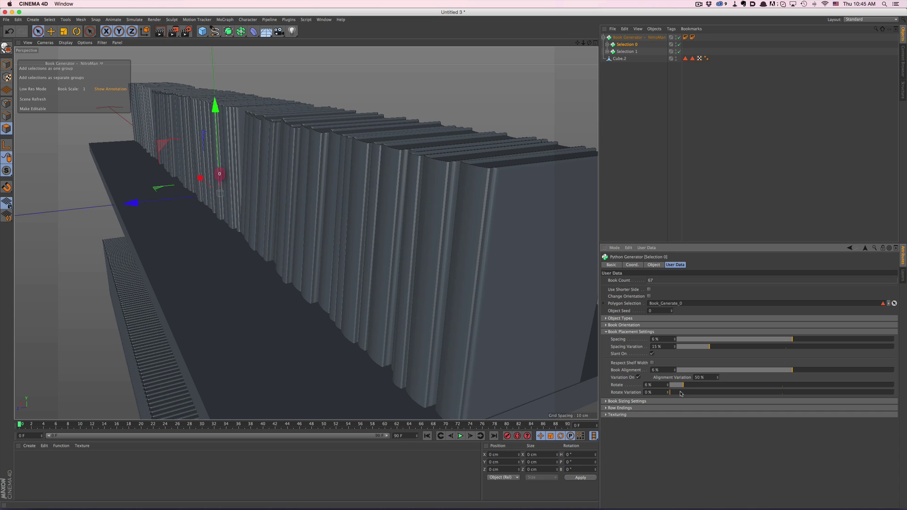
drag(680, 393, 706, 393)
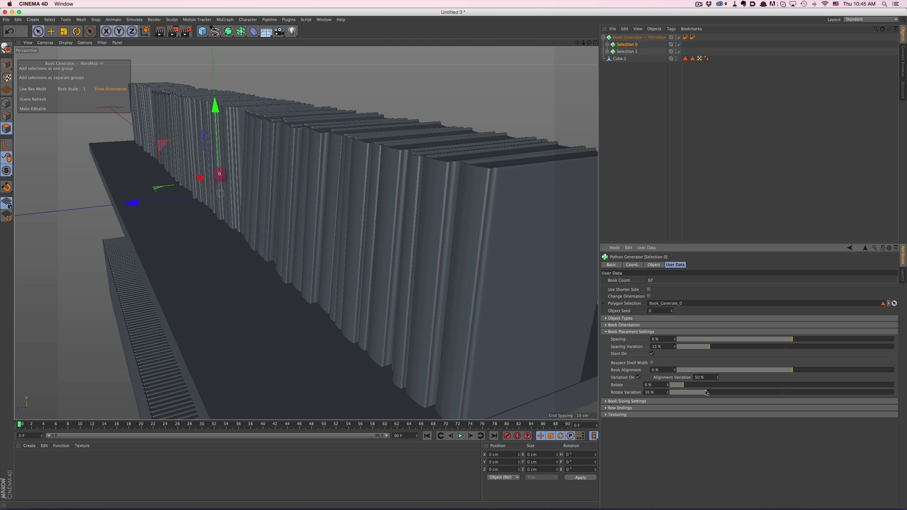
scroll(409, 236, down, 4)
alt+drag(409, 237, 472, 206)
click(606, 332)
click(606, 339)
- Set Thin Book Height to 1 cm with 9% height randomisation
alt+drag(407, 209, 419, 202)
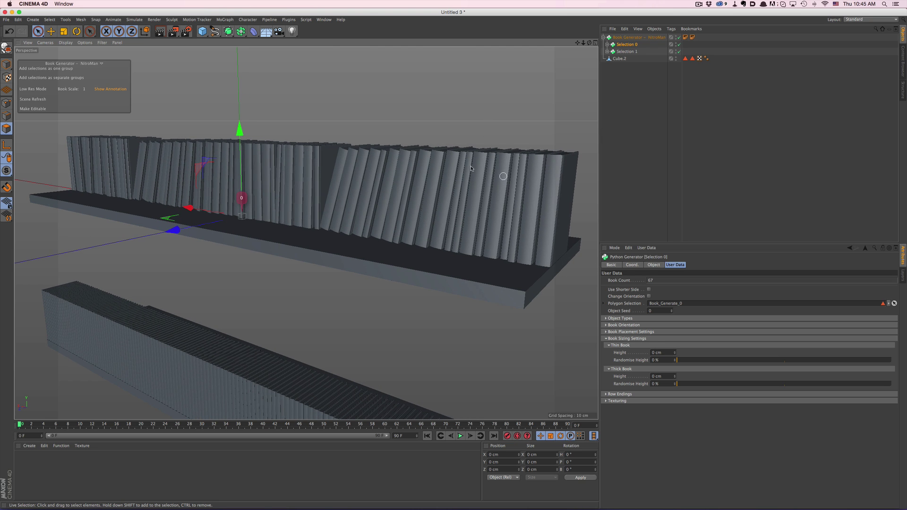
alt+middle_drag(480, 229, 480, 231)
alt+drag(479, 230, 472, 250)
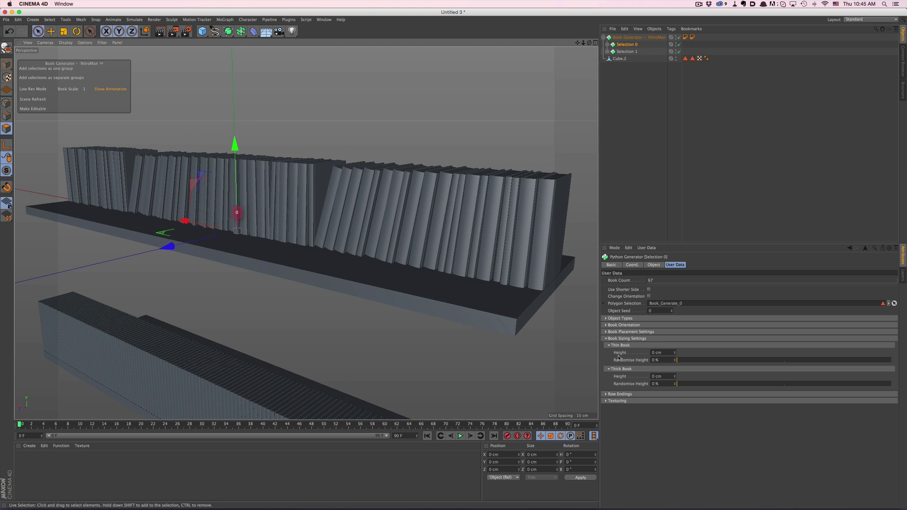
click(675, 352)
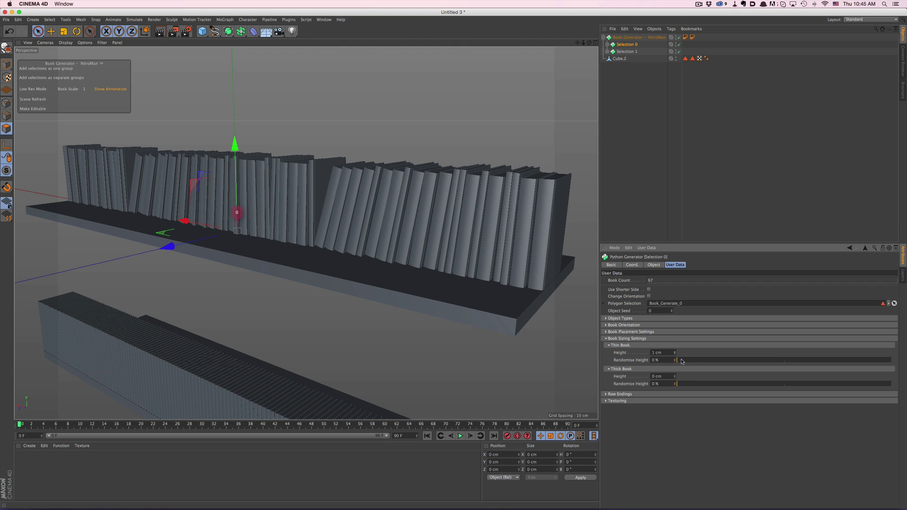
drag(682, 361, 696, 362)
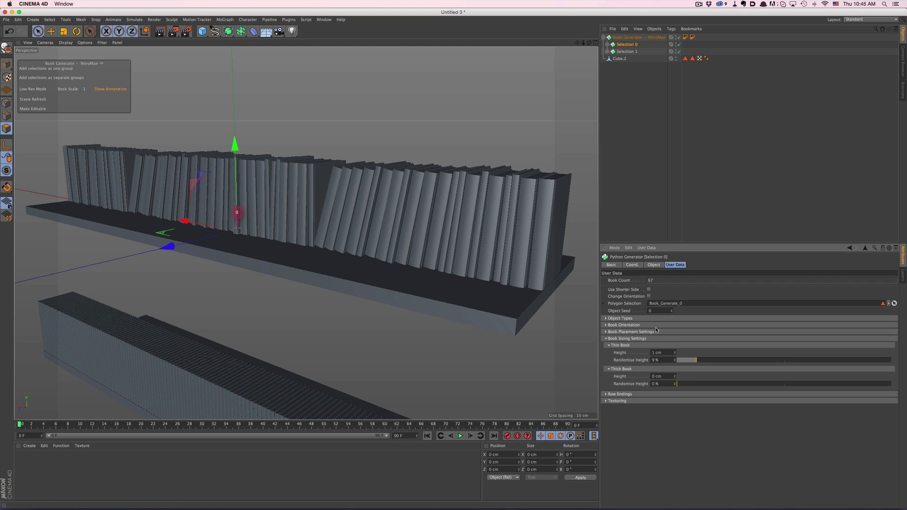
- Set Thick Book Height to 1 cm with 21% height randomisation
scroll(574, 291, up, 10)
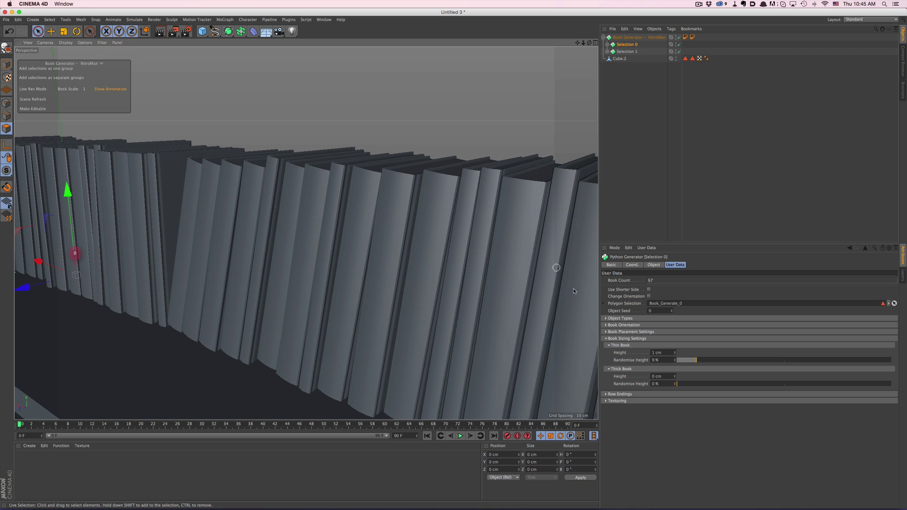
click(675, 375)
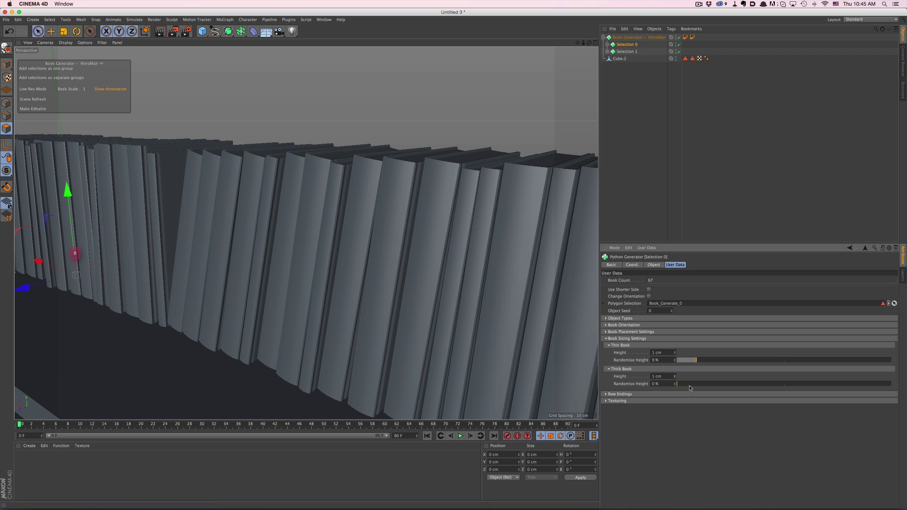
drag(690, 386, 723, 386)
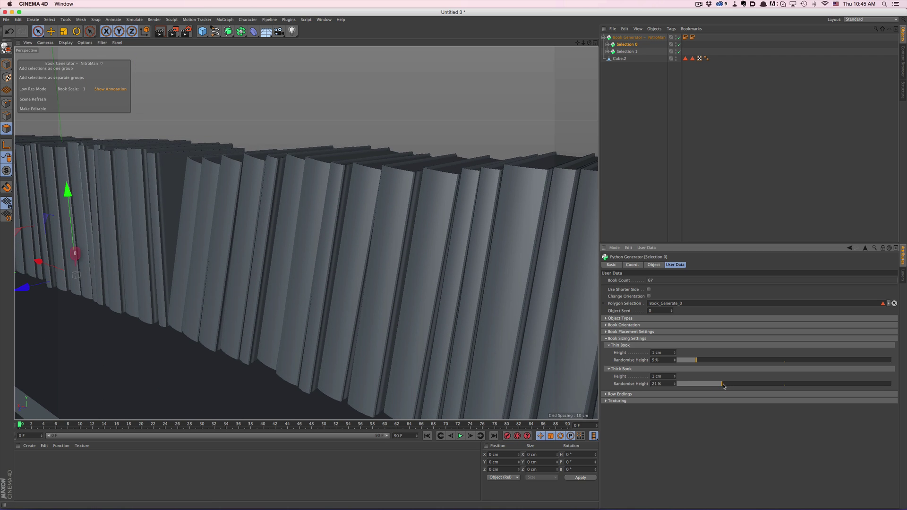
scroll(411, 237, down, 8)
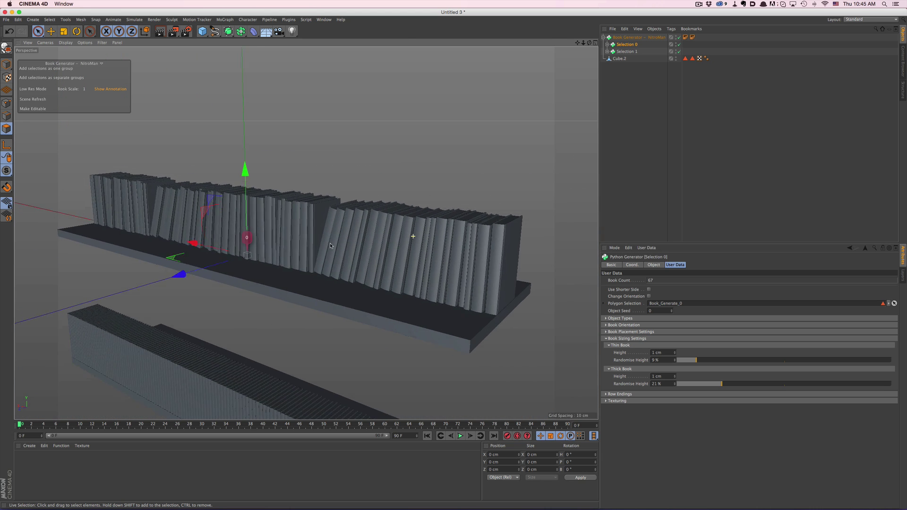
alt+right_drag(331, 246, 306, 233)
alt+middle_drag(306, 232, 351, 184)
alt+drag(350, 184, 534, 321)
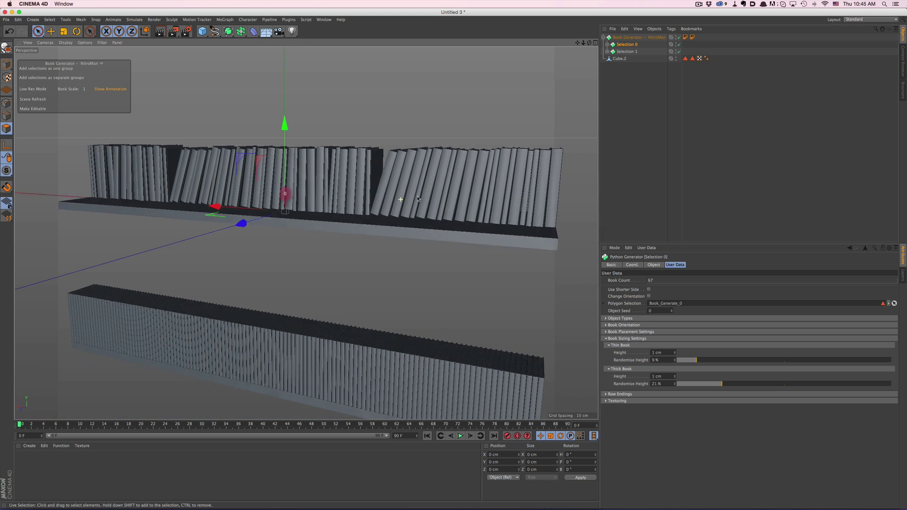
alt+right_drag(534, 321, 561, 326)
- In Row Endings, set the left end of the top-shelf row to Book Stopper Classic
click(614, 339)
click(613, 345)
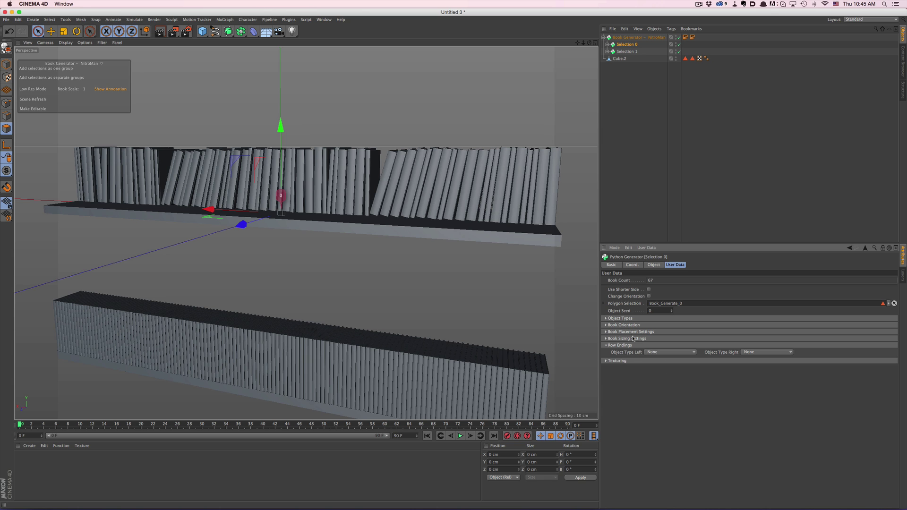
alt+middle_drag(427, 190, 482, 201)
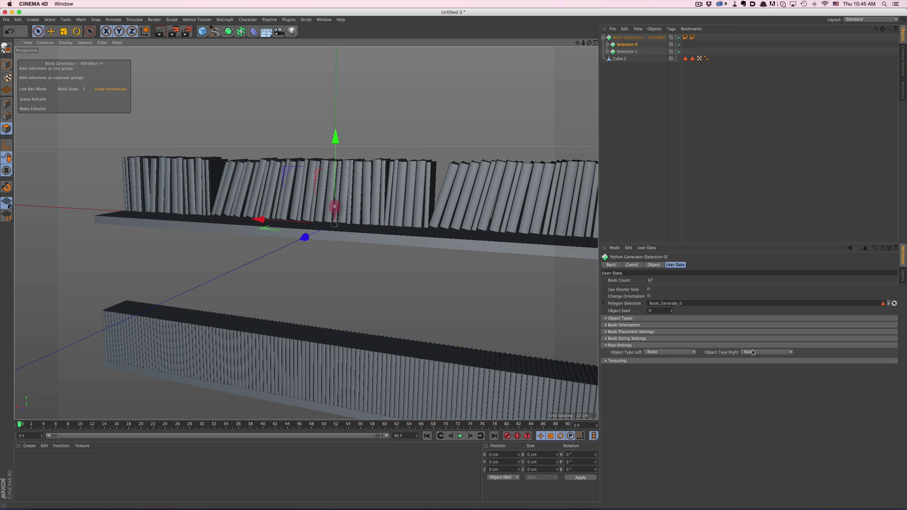
alt+drag(594, 279, 477, 222)
click(670, 352)
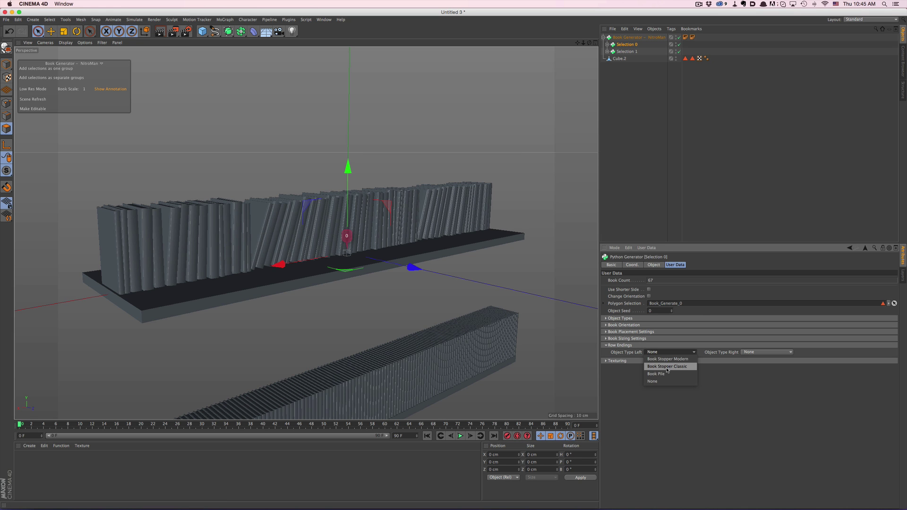
click(668, 367)
alt+right_drag(121, 263, 90, 260)
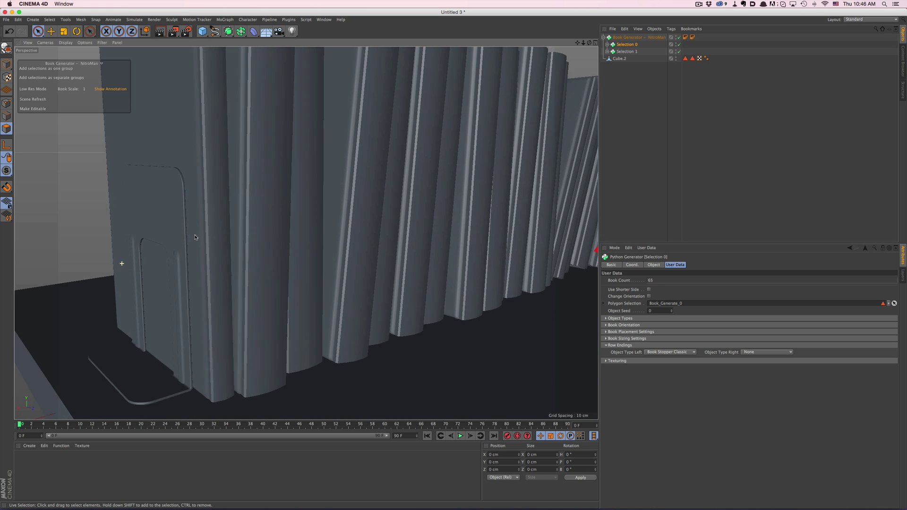
alt+middle_drag(589, 185, 376, 216)
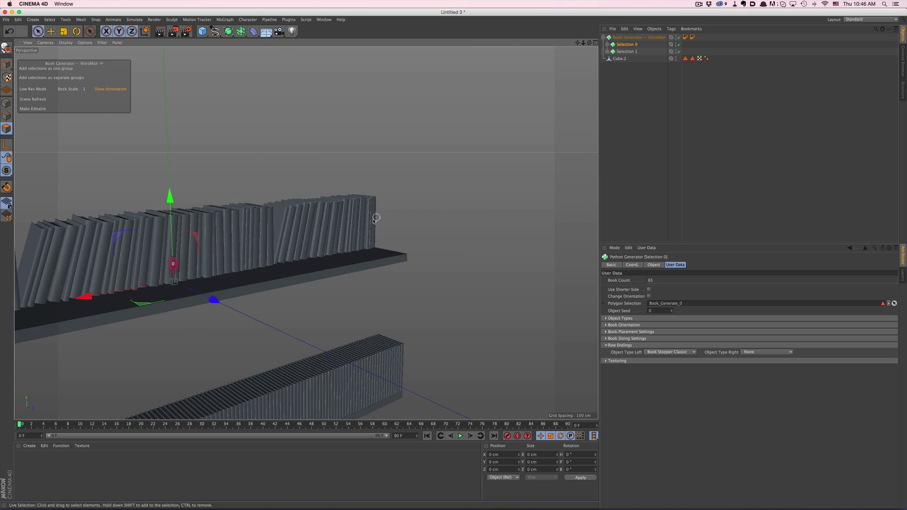
- Set the row's right end to Book Pile, leaving 63 books
alt+drag(369, 234, 463, 232)
click(759, 352)
click(757, 374)
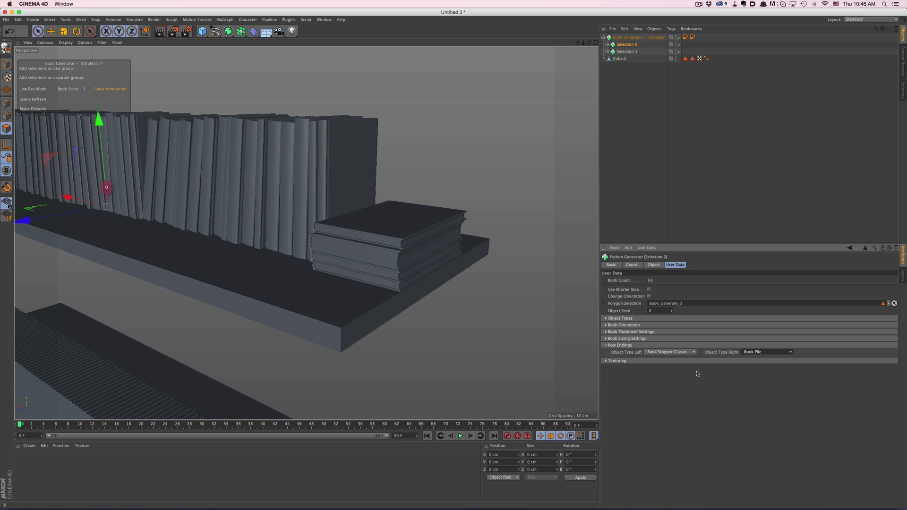
click(629, 52)
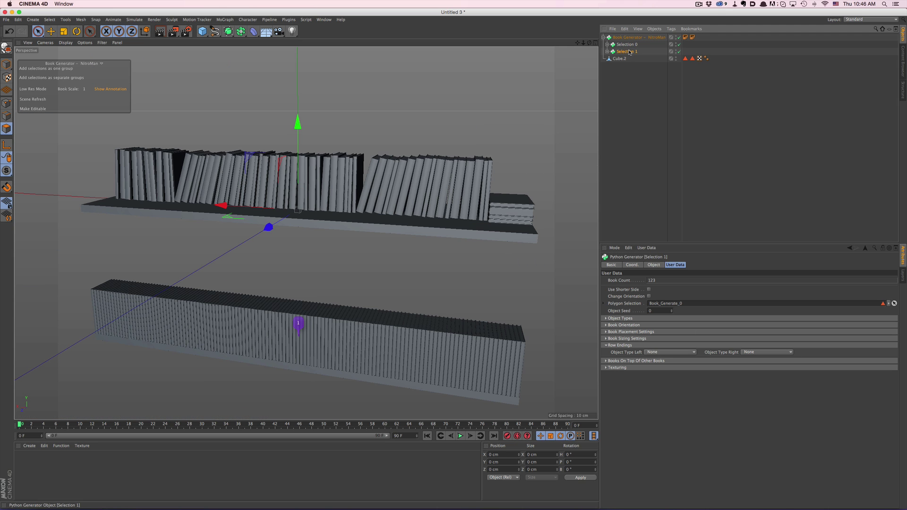
- Add file folders to the lower shelf at 24% folder quantity and 64% clustering
click(630, 319)
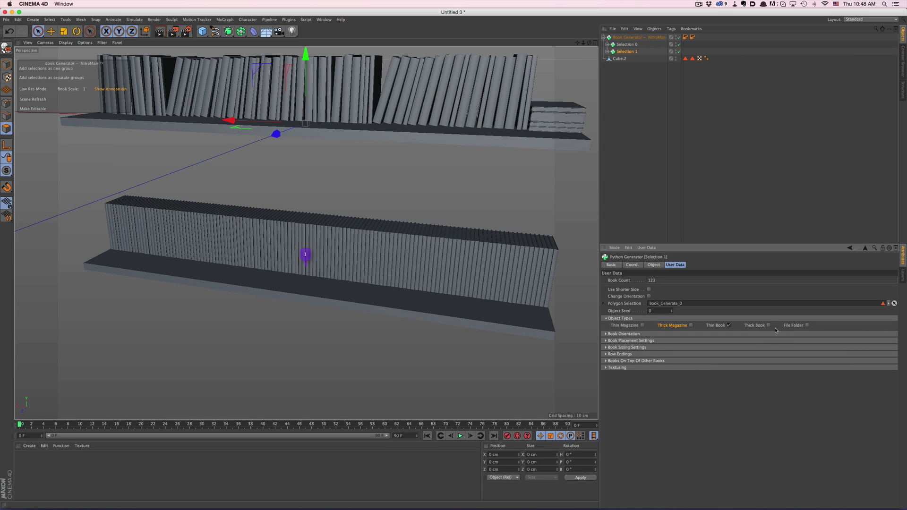
click(807, 325)
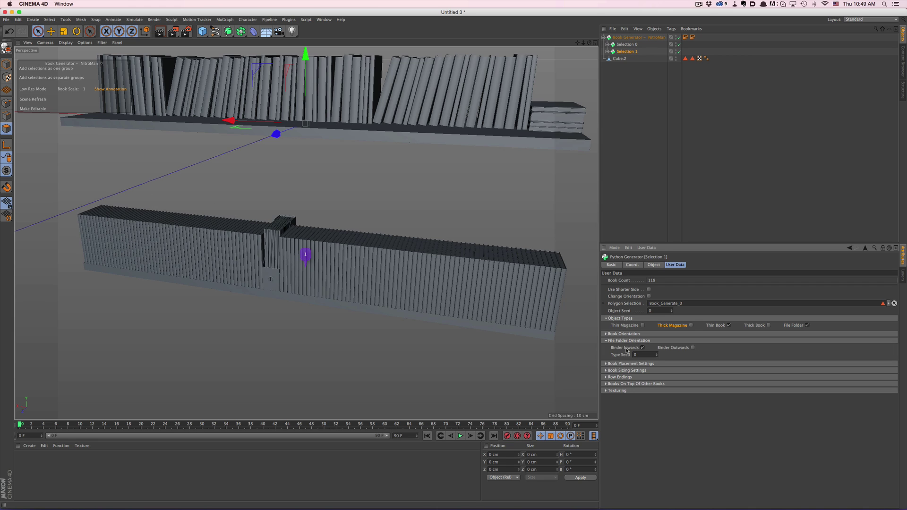
click(629, 364)
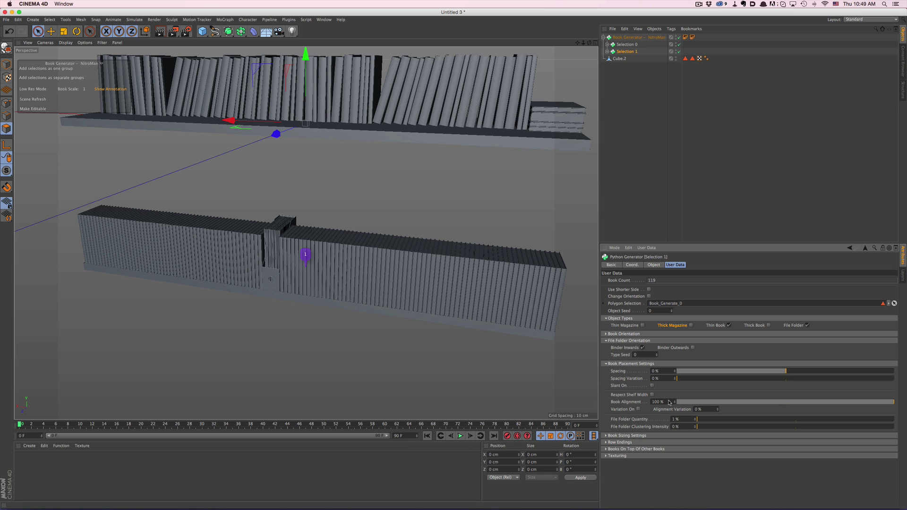
drag(700, 422, 773, 429)
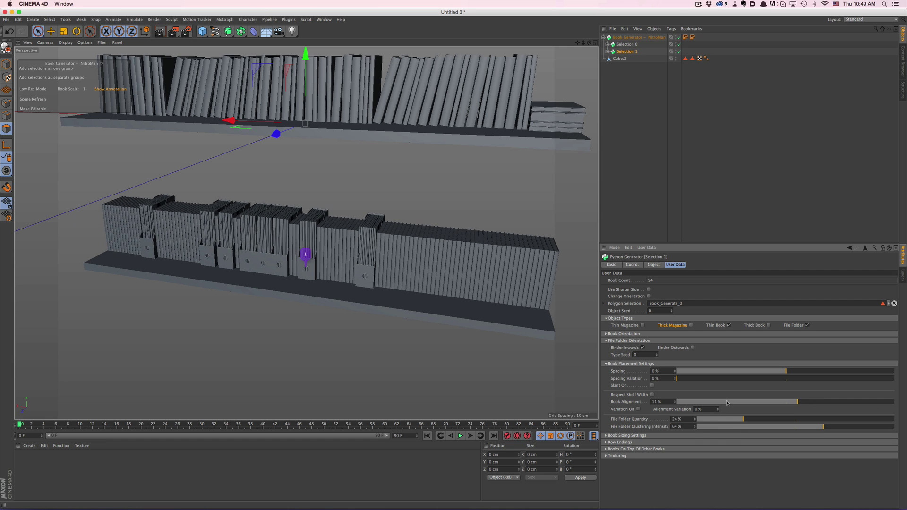
drag(797, 402, 786, 403)
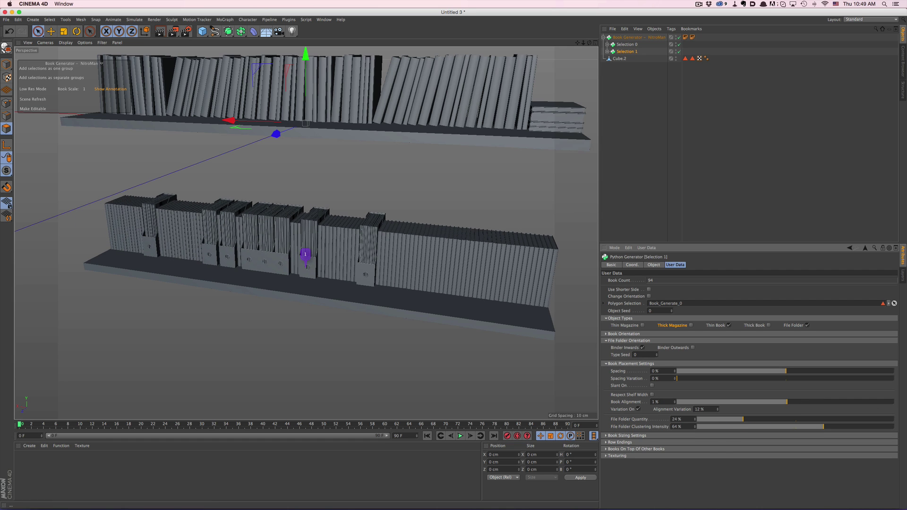
- Turn on Books On Top Of Other Books for the lower shelf
click(645, 449)
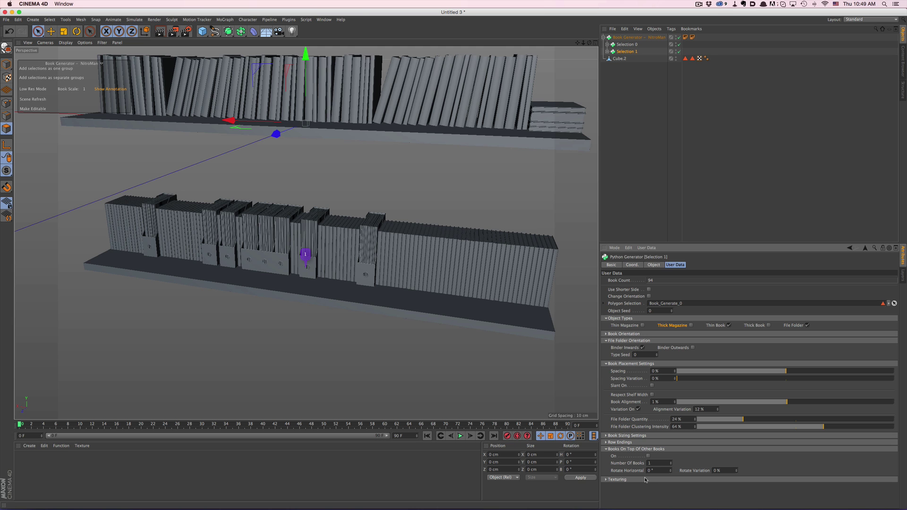
click(648, 457)
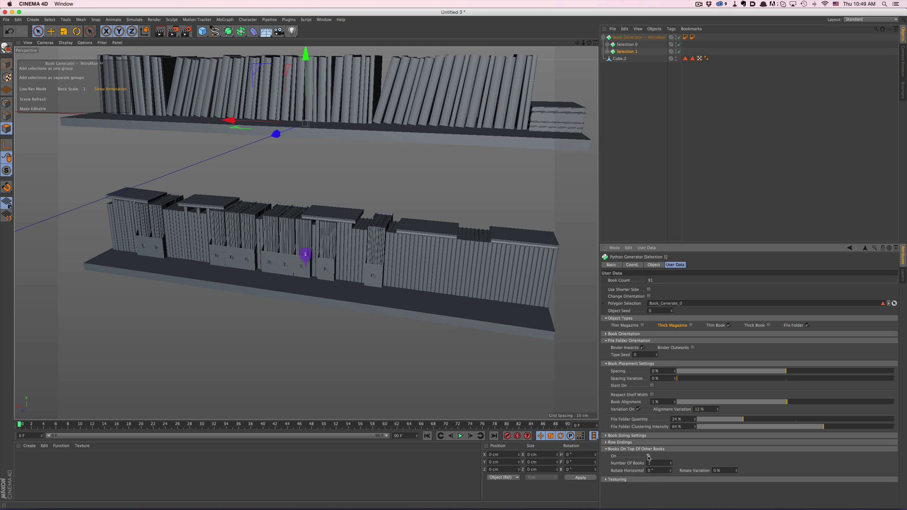
alt+right_drag(329, 220, 360, 211)
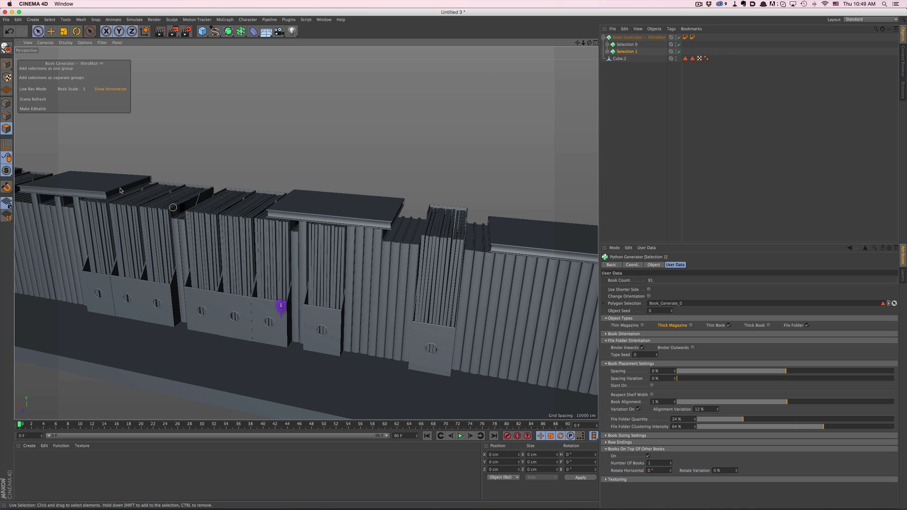
key(super+Tab)
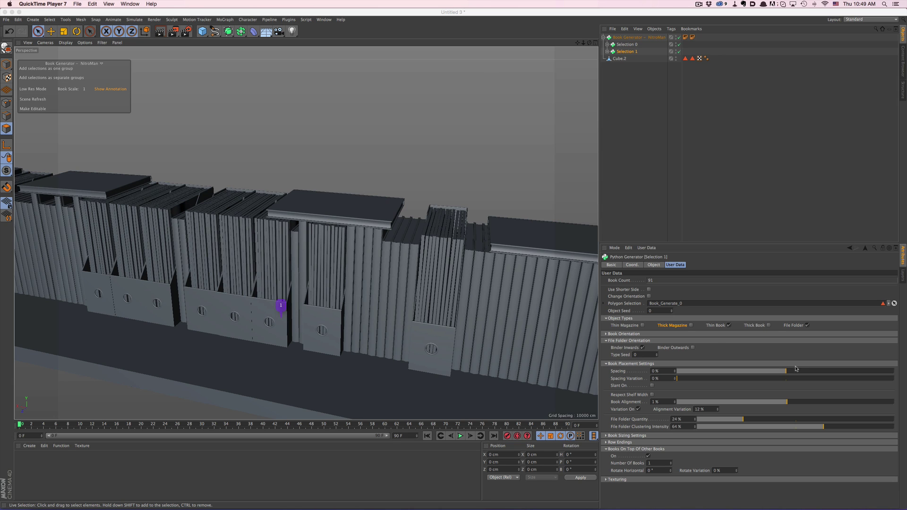
- Make each top stack 2 books, rotated 4° horizontally with 3% rotation variation
click(670, 461)
click(671, 461)
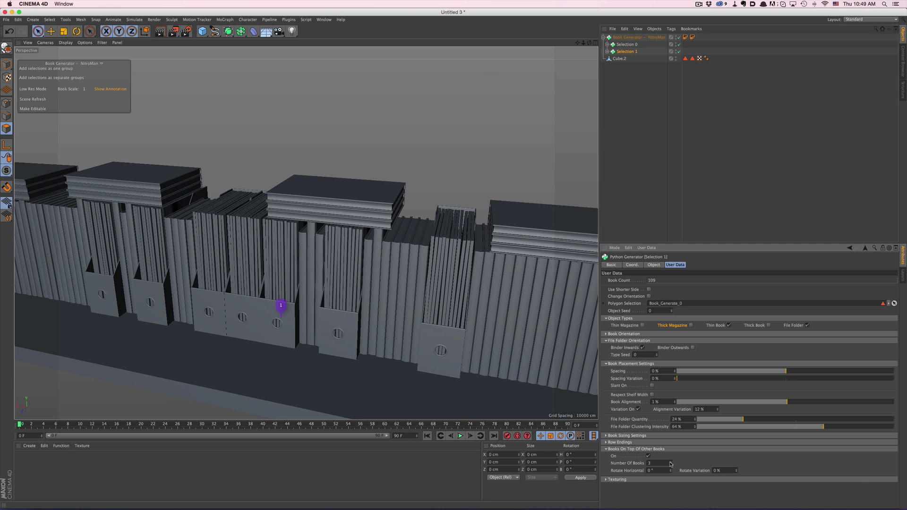
click(670, 465)
click(670, 469)
click(670, 469)
click(671, 469)
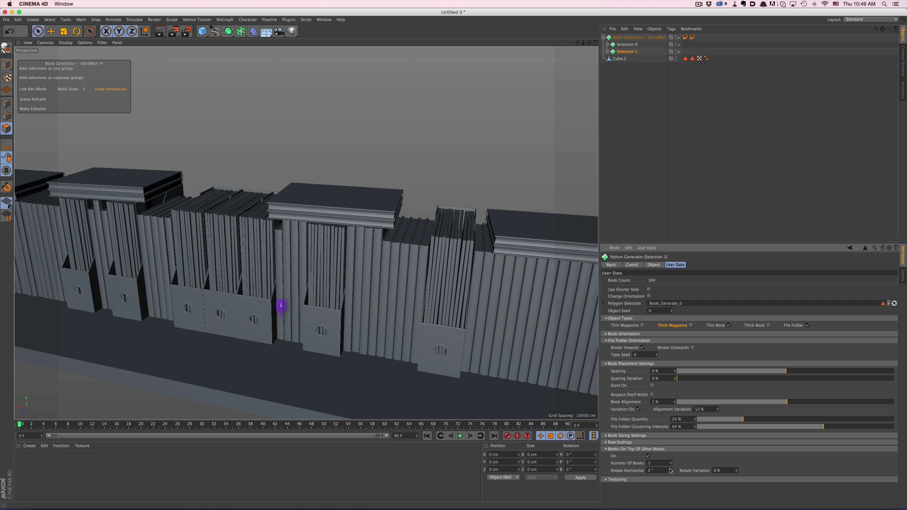
click(670, 469)
scroll(414, 264, up, 5)
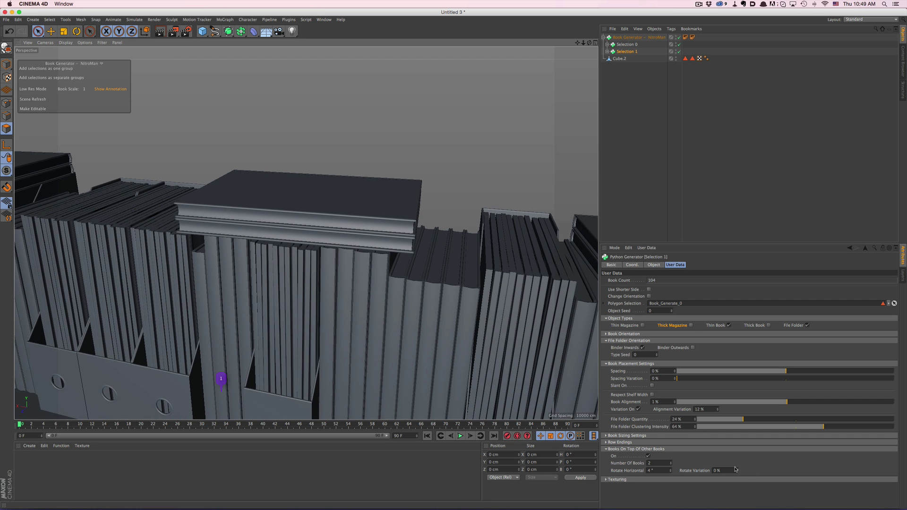
drag(735, 470, 736, 466)
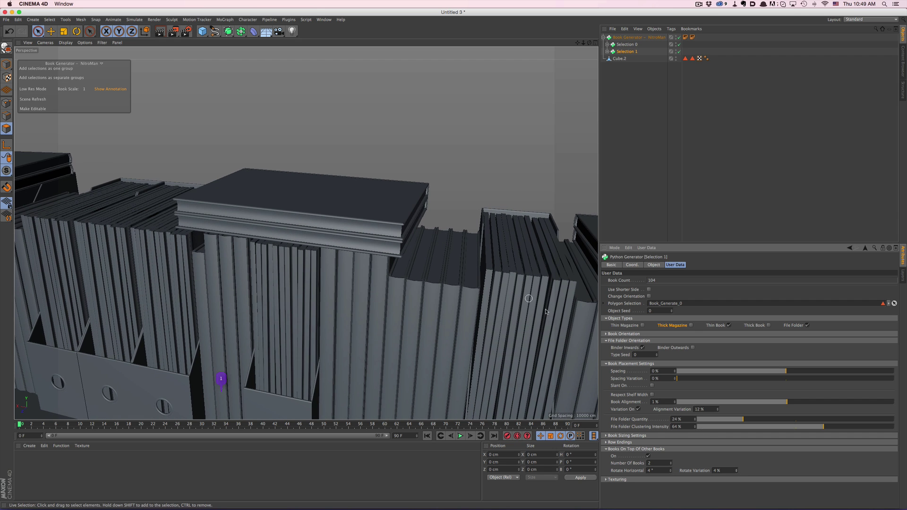
click(736, 472)
alt+right_drag(373, 217, 297, 233)
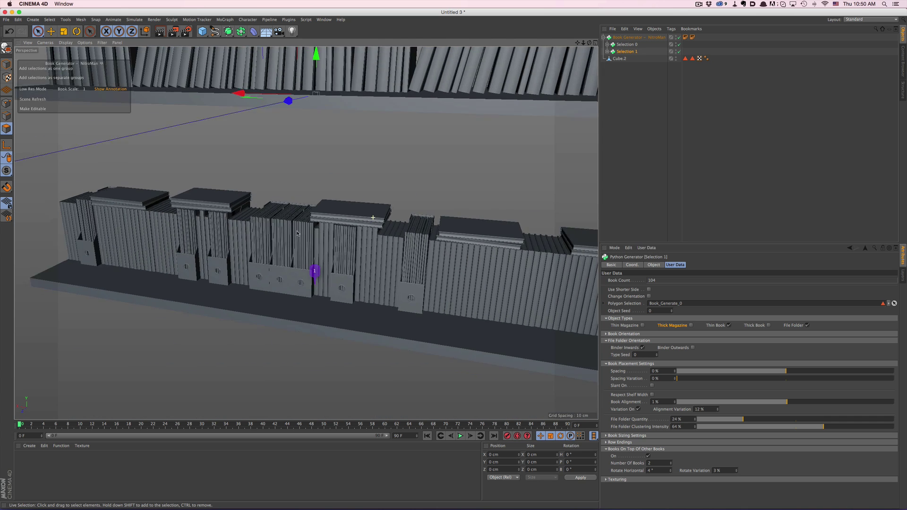
scroll(297, 233, down, 8)
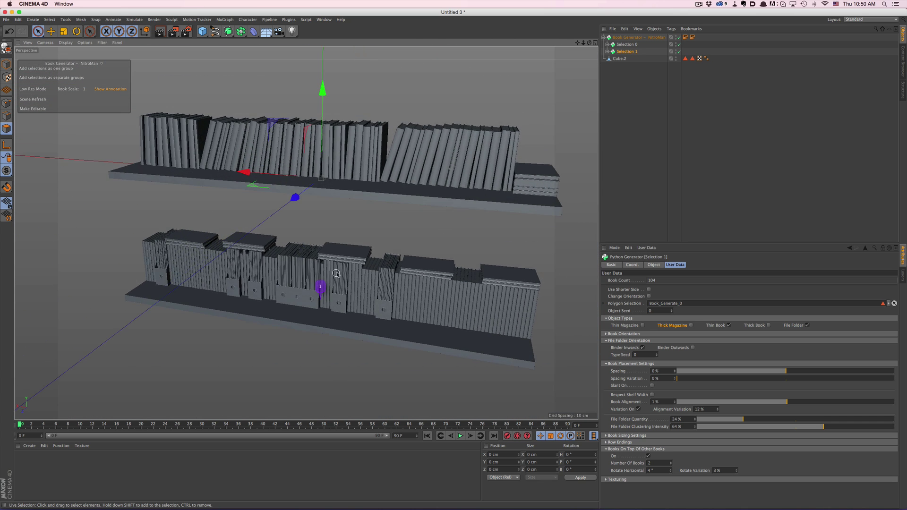
- Open the Book Shelf - Modular Materials folder from the Content Browser presets
click(903, 64)
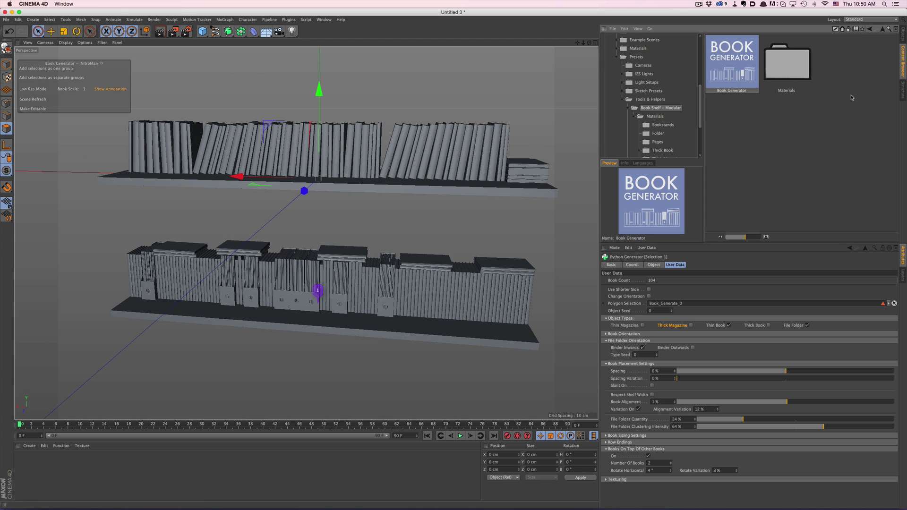
double_click(787, 66)
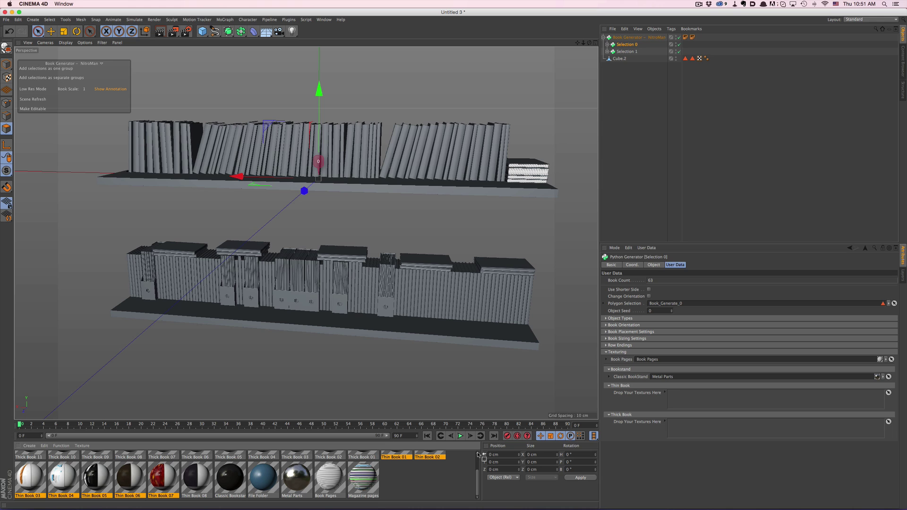
- Drop the Thin Book materials and the Thick Book materials into the upper shelf's matching Texturing fields
drag(672, 422, 694, 396)
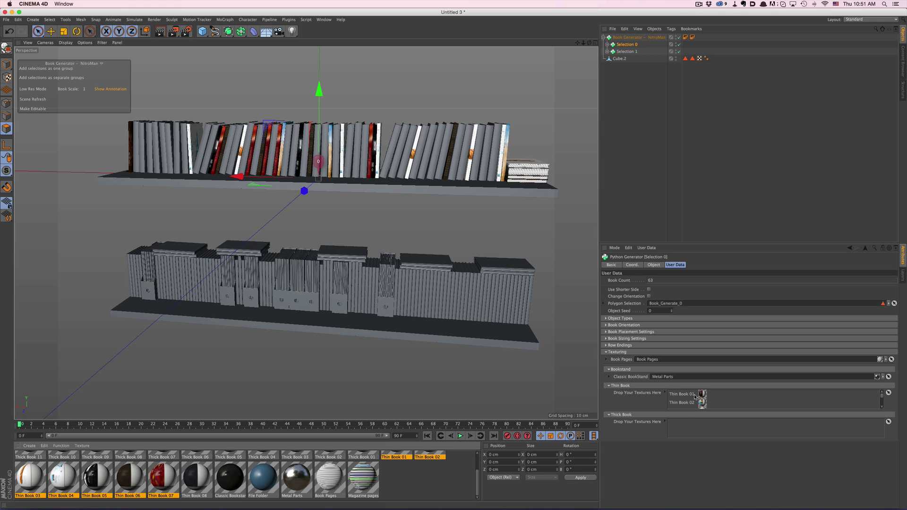
scroll(331, 468, up, 3)
click(30, 468)
shift+click(362, 466)
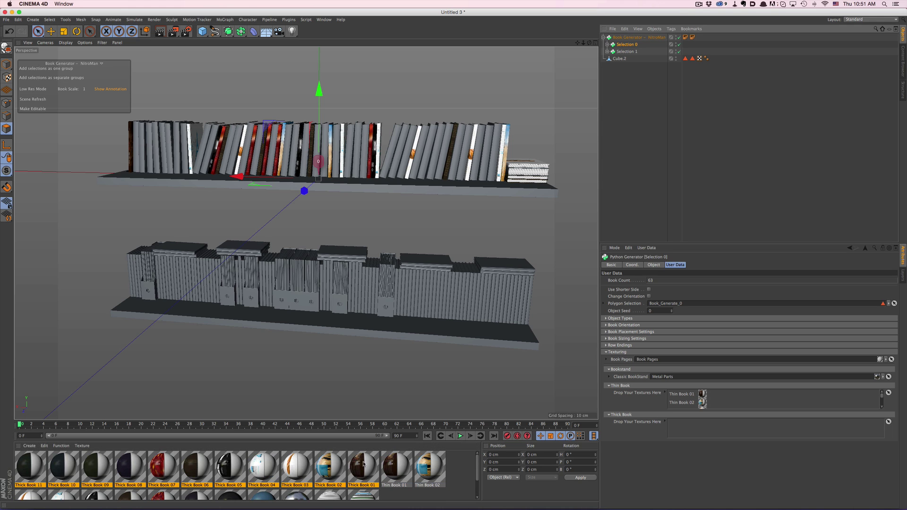
drag(364, 468, 695, 430)
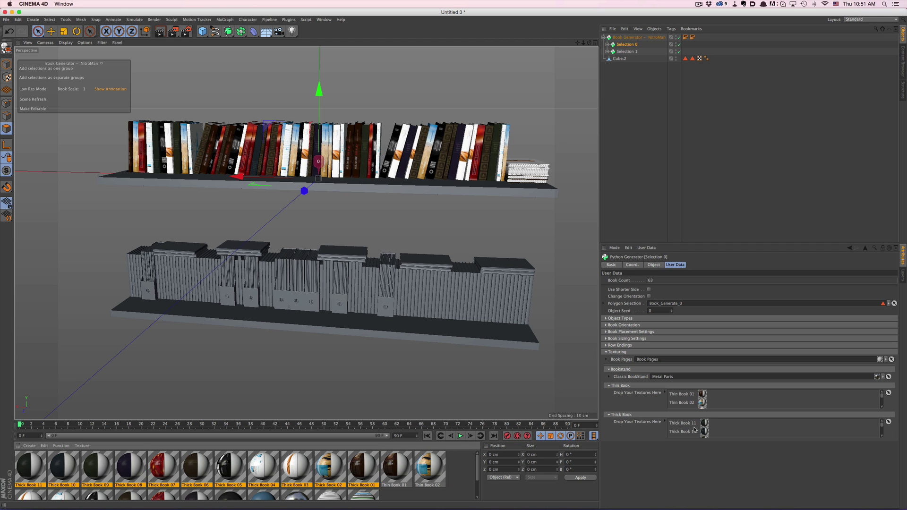
- Select Selection 1 to work on the lower shelf's book settings
click(626, 51)
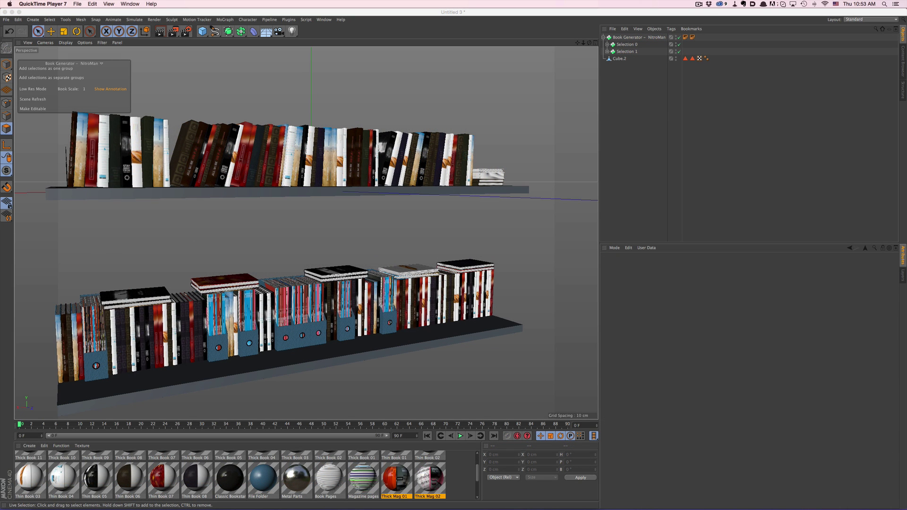